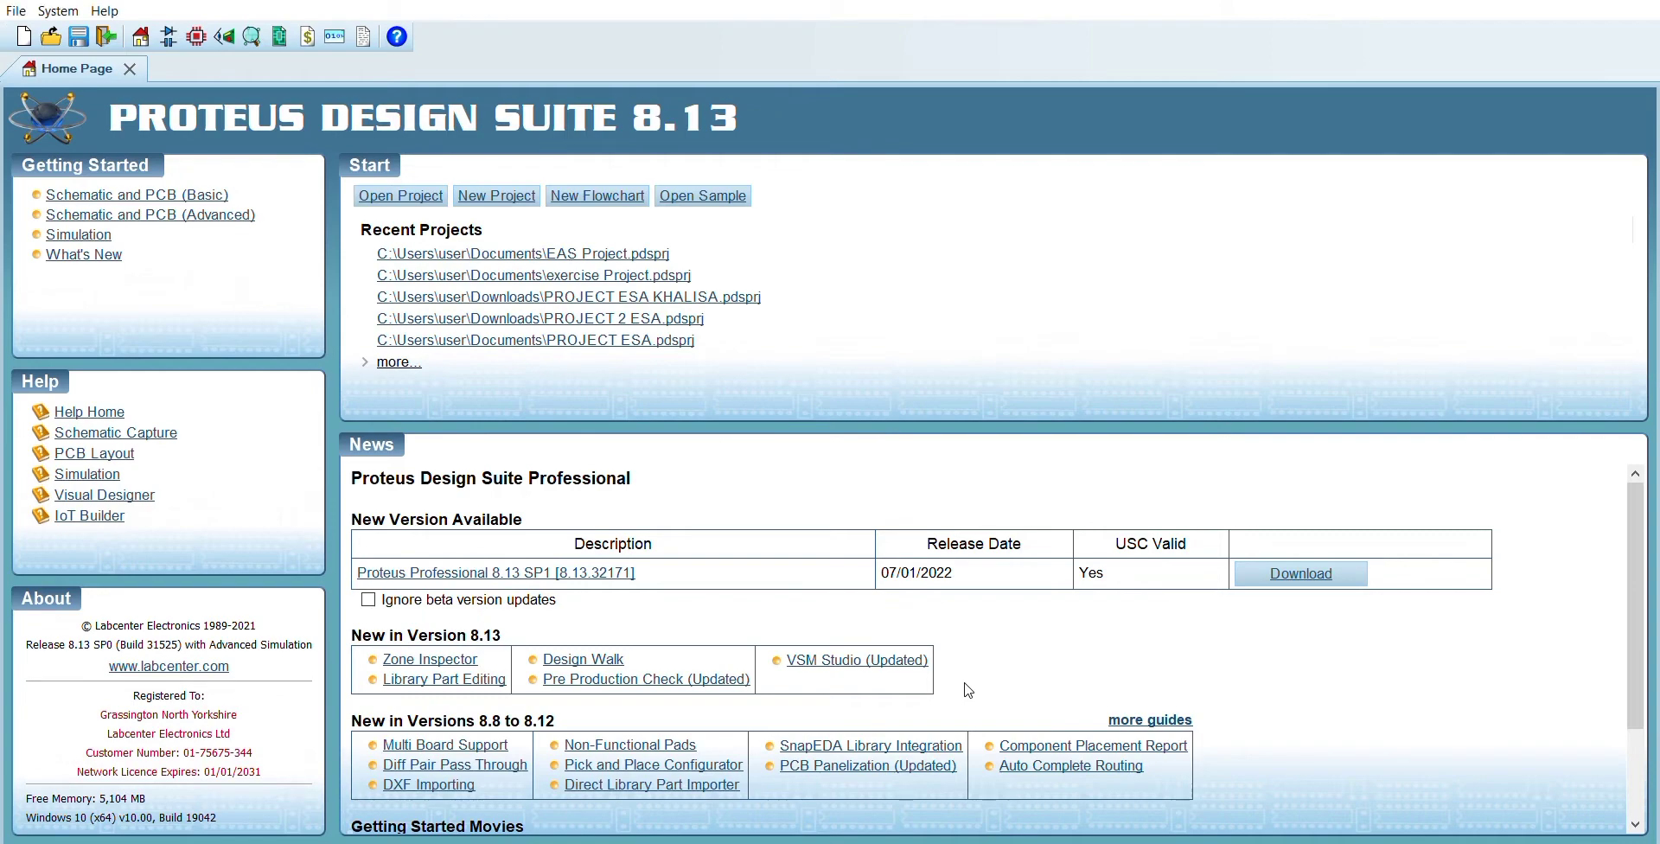
Step: Add the MINRES1K resistor to the device list and place a VSINE source in the upper-left part of the schematic
scroll(865, 415, "up", 5)
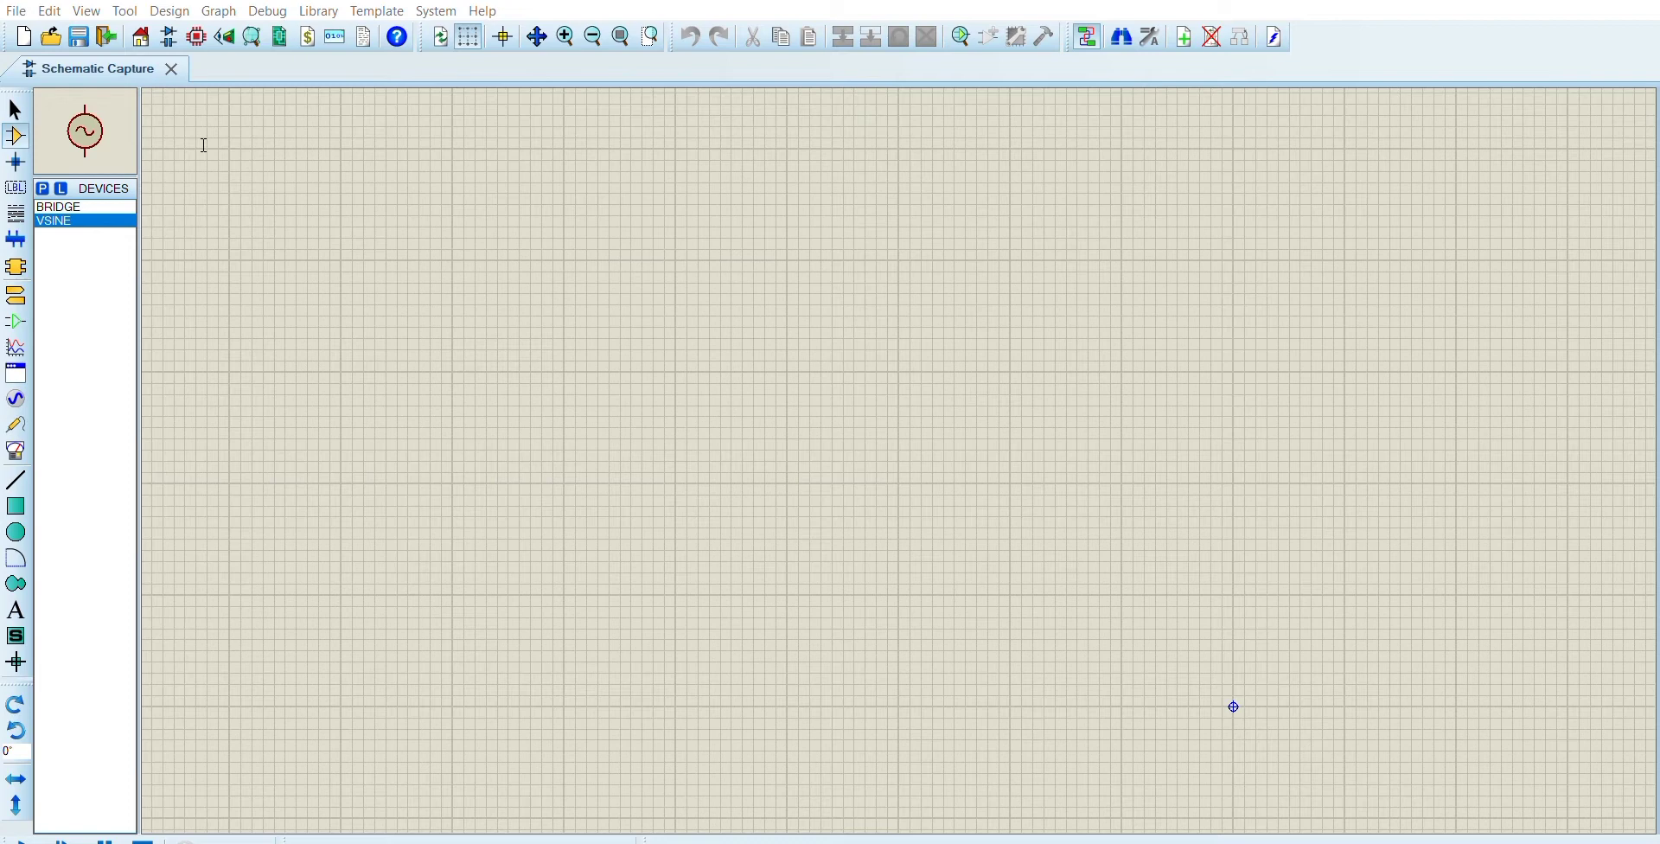
left_click(1517, 823)
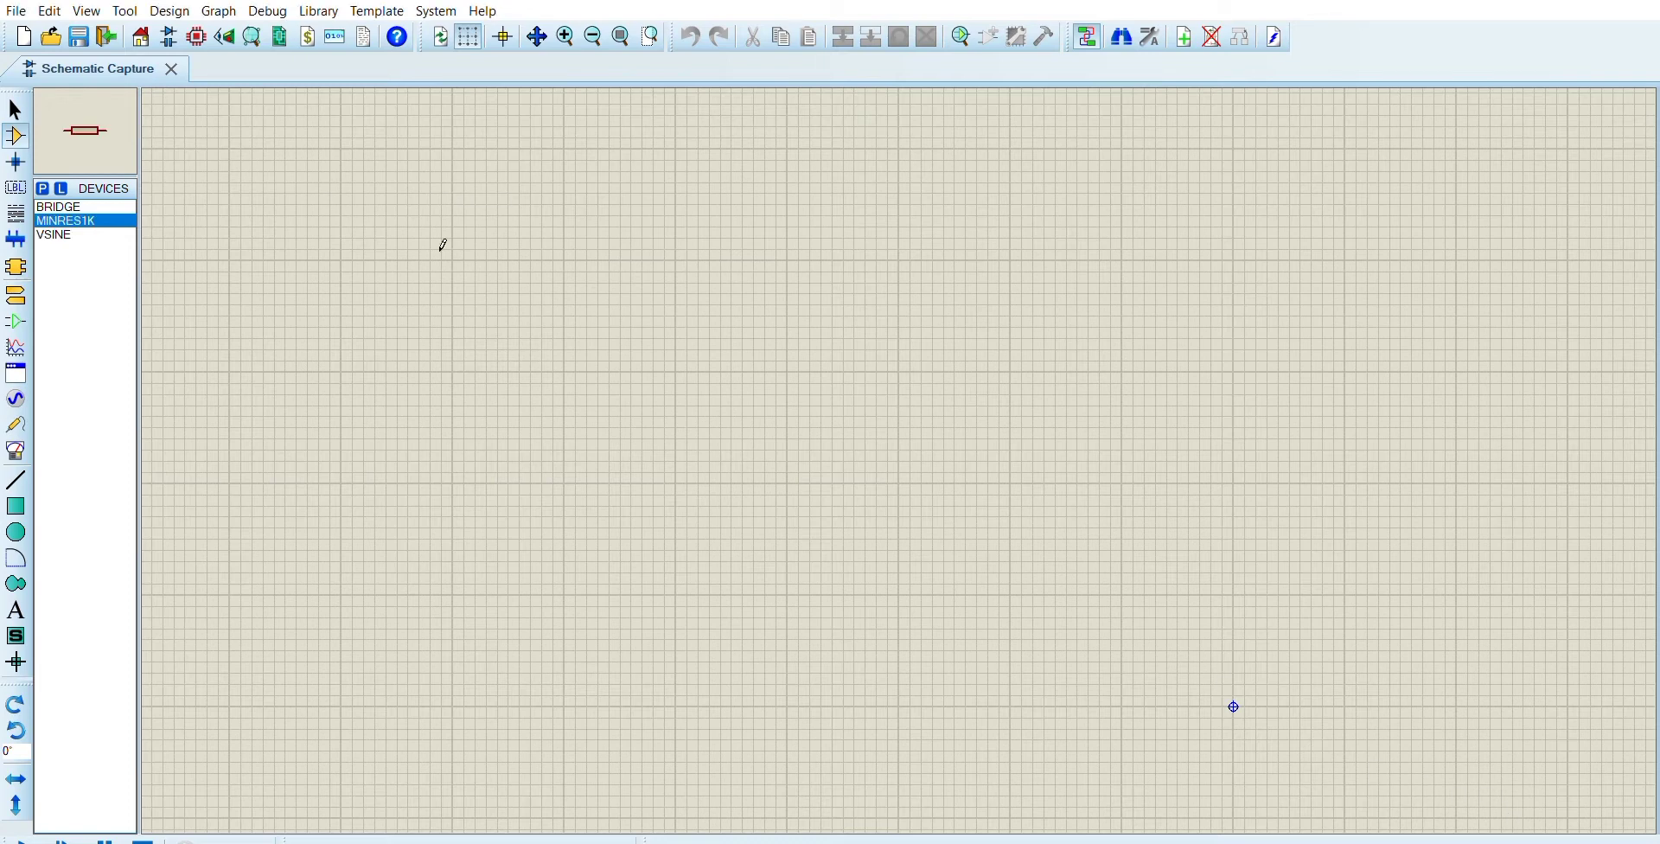
left_click(74, 232)
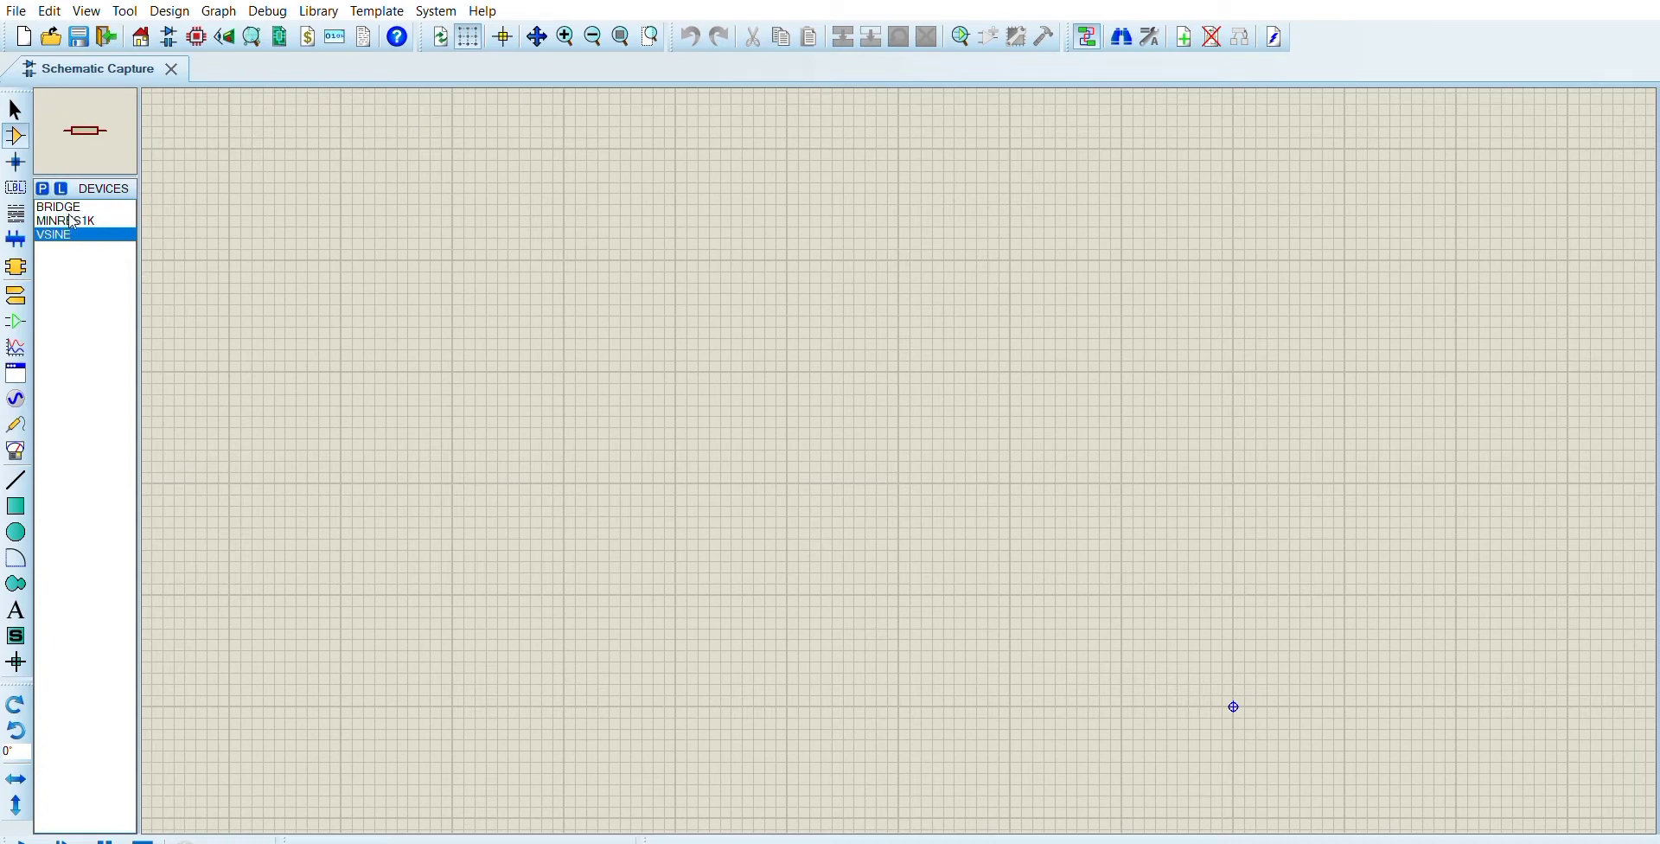
left_click(299, 262)
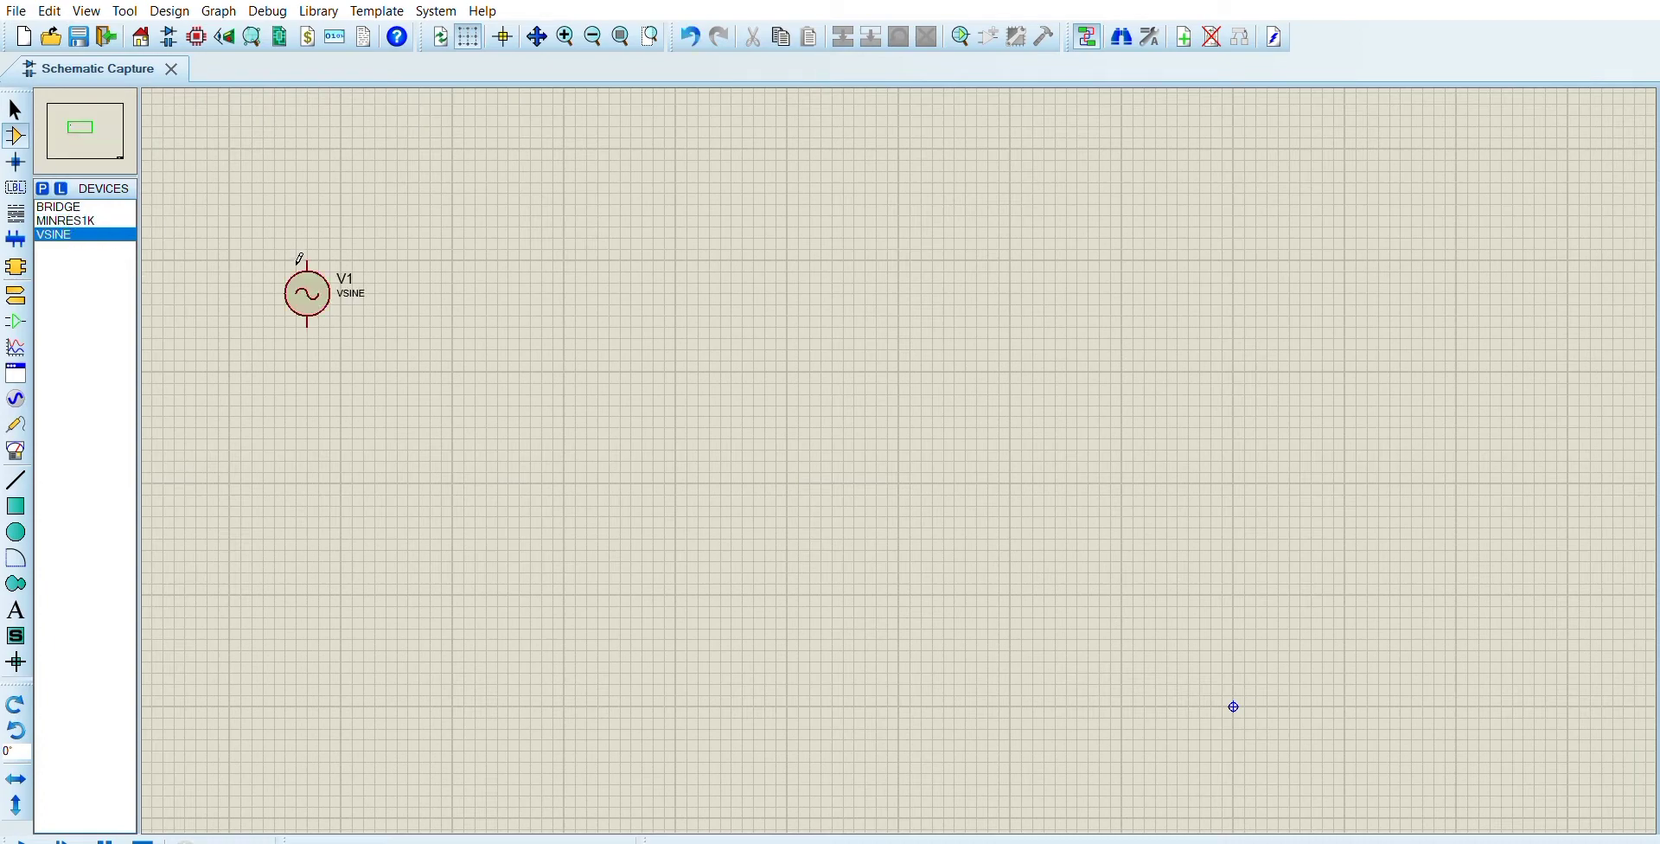
left_click(367, 277)
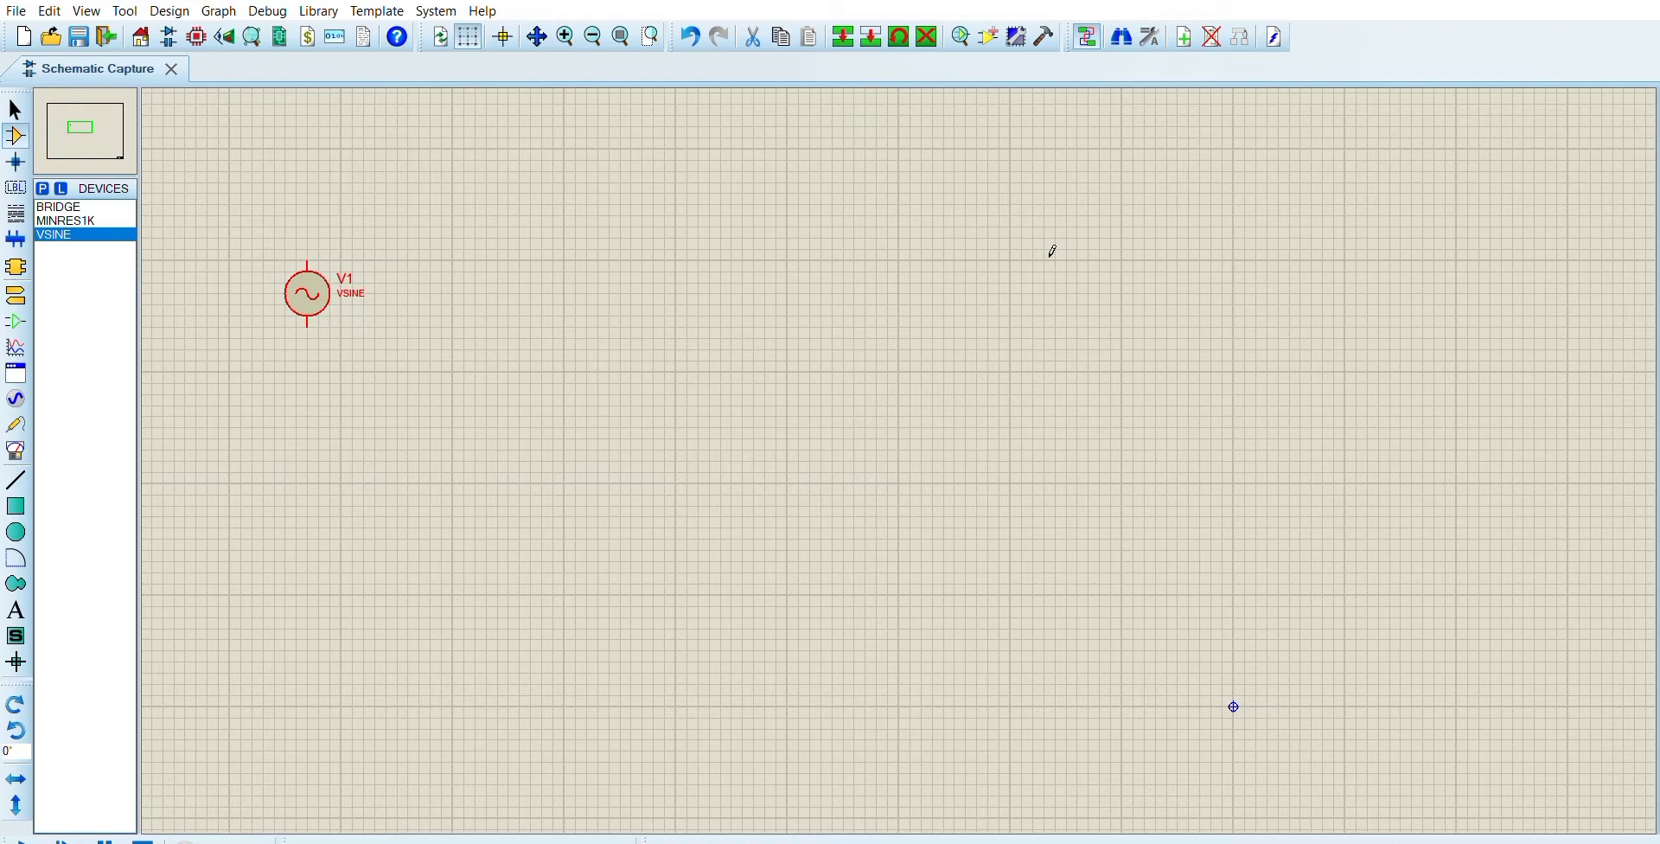
Step: Place a BRIDGE rectifier on the sheet to the right of the sine source
left_click(77, 220)
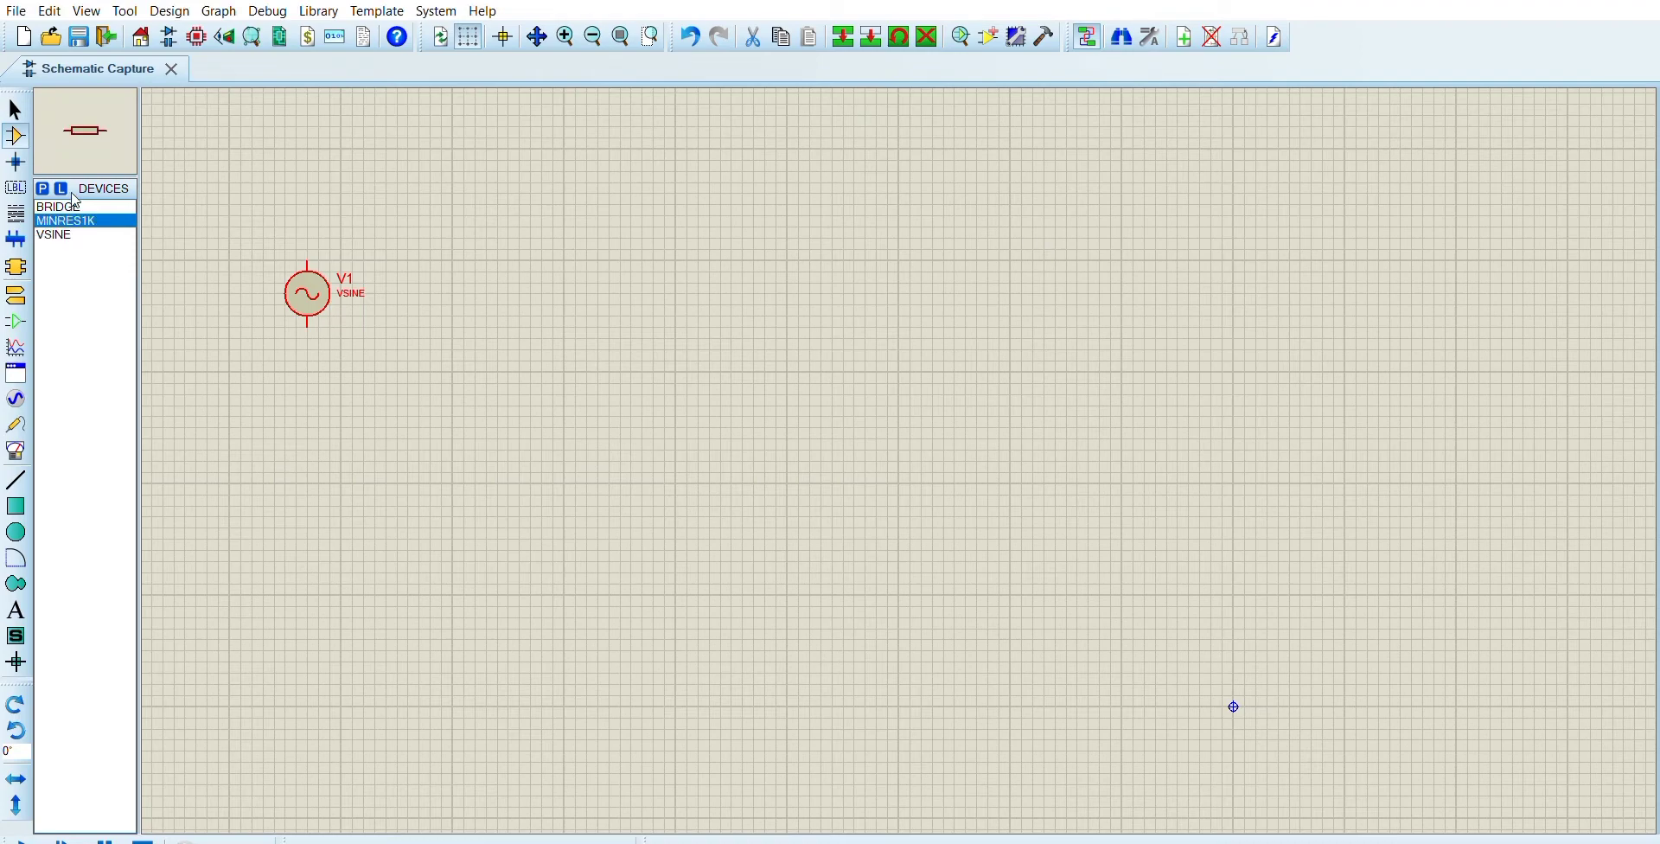
left_click(76, 207)
left_click(703, 282)
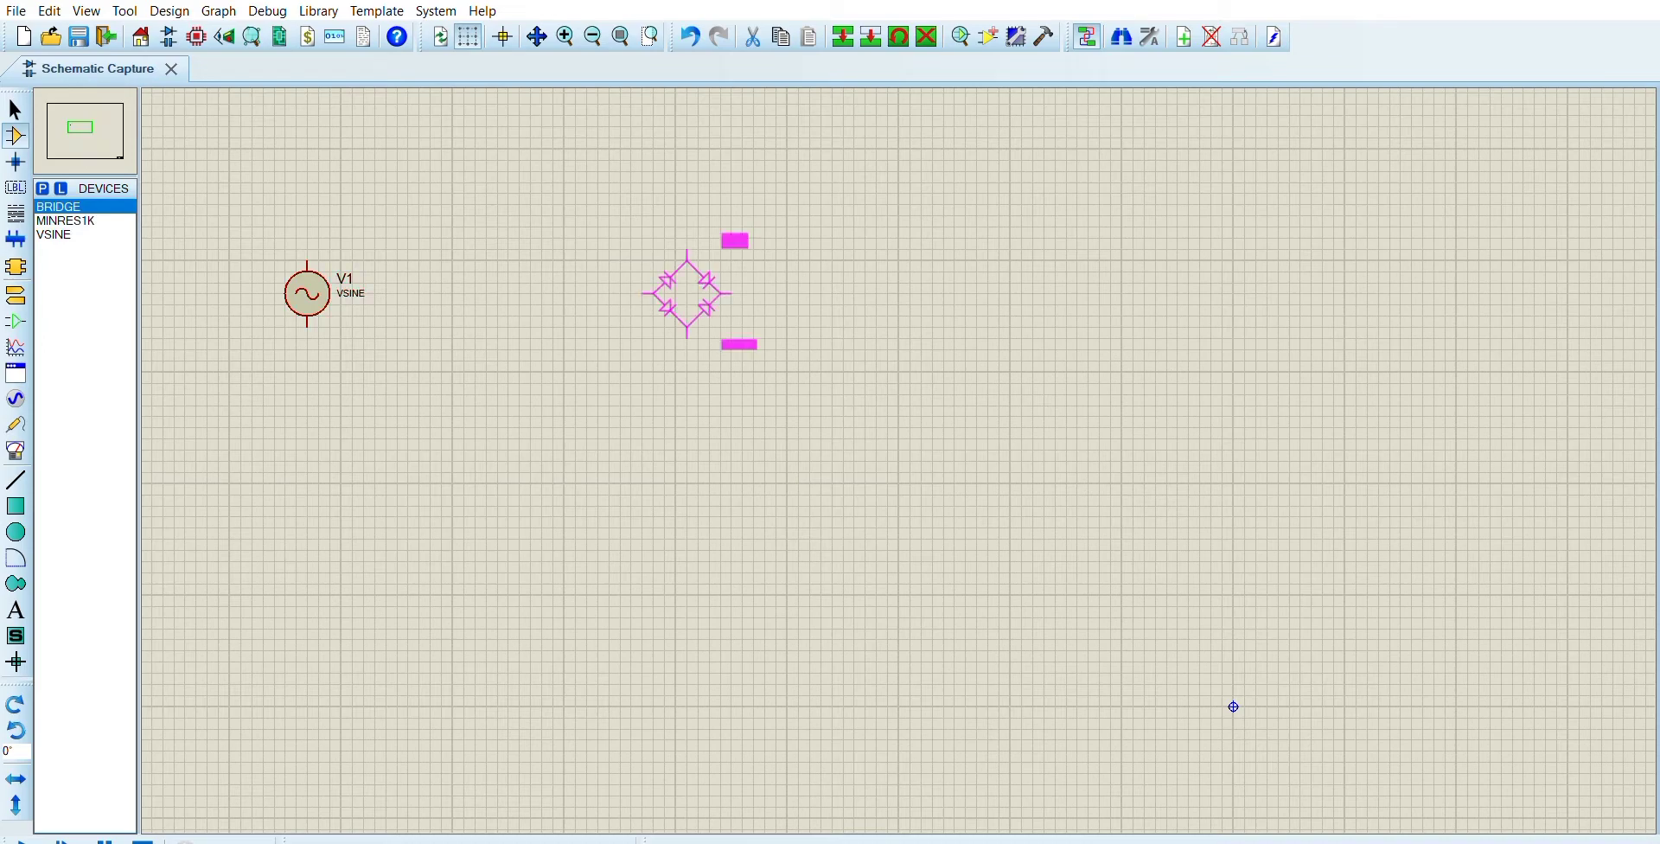
left_click(703, 282)
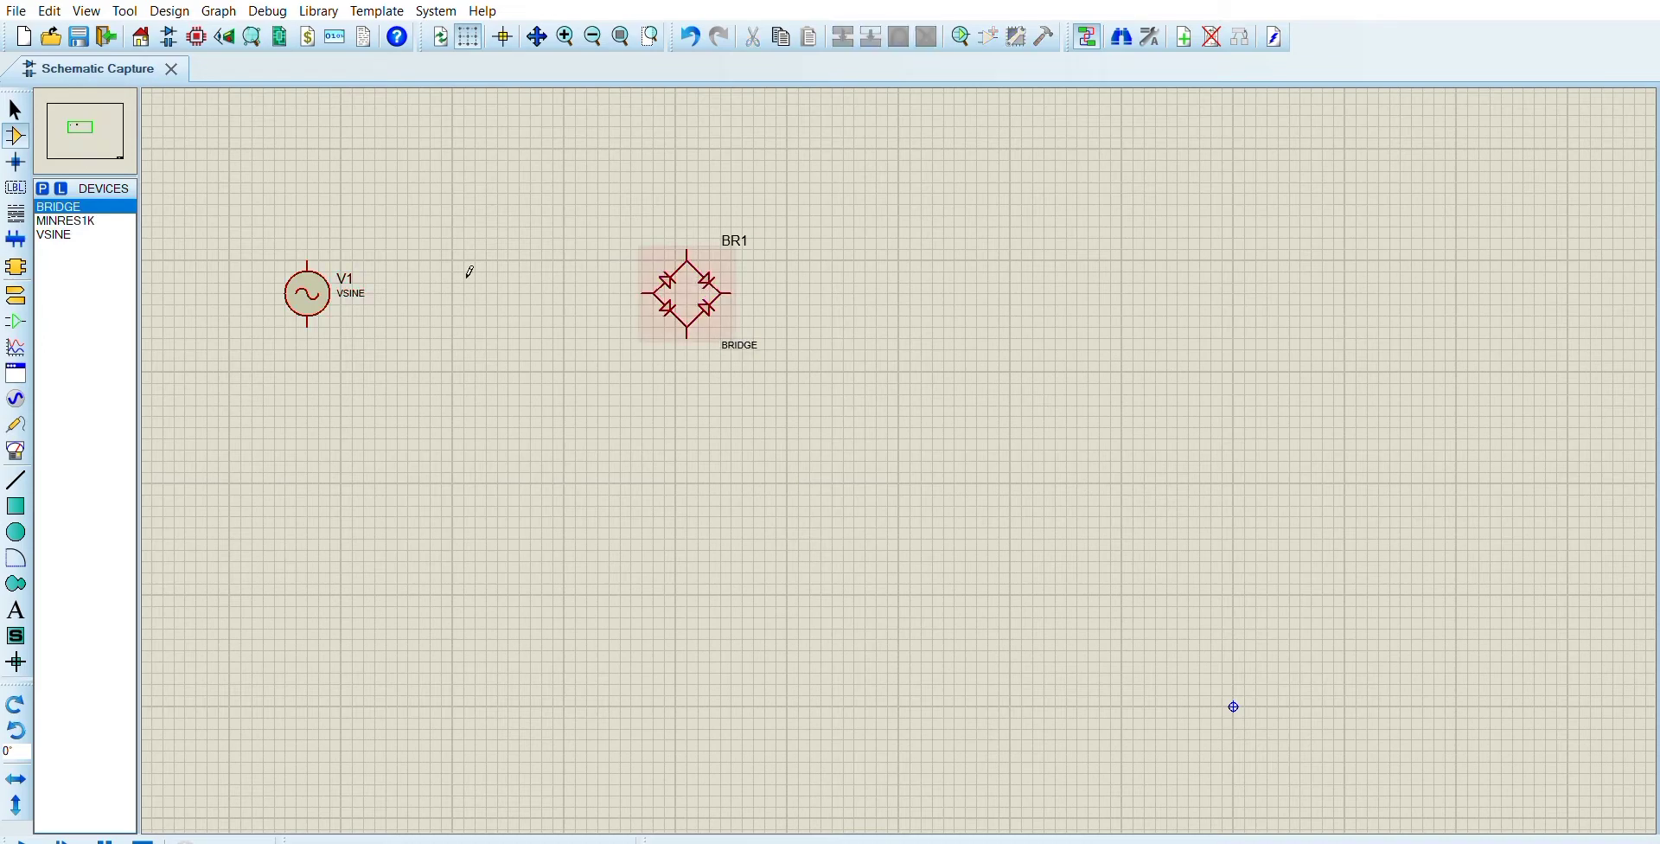
Step: Wire the sine source's two terminals to the bridge's upper and lower AC inputs
left_click(308, 260)
left_click(307, 172)
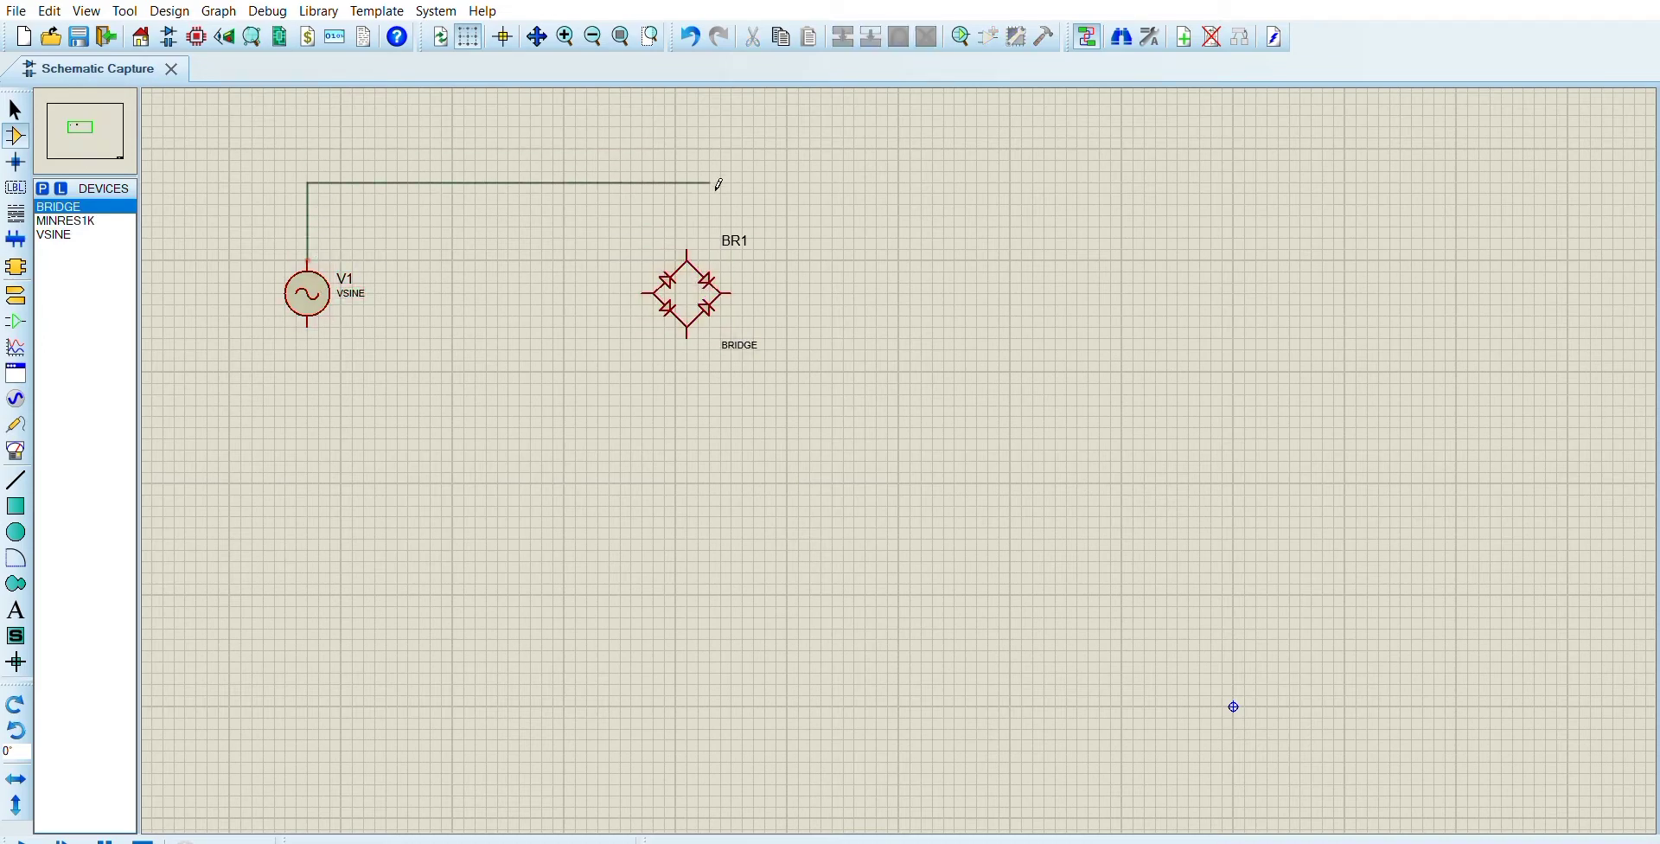
left_click(700, 243)
left_click(690, 337)
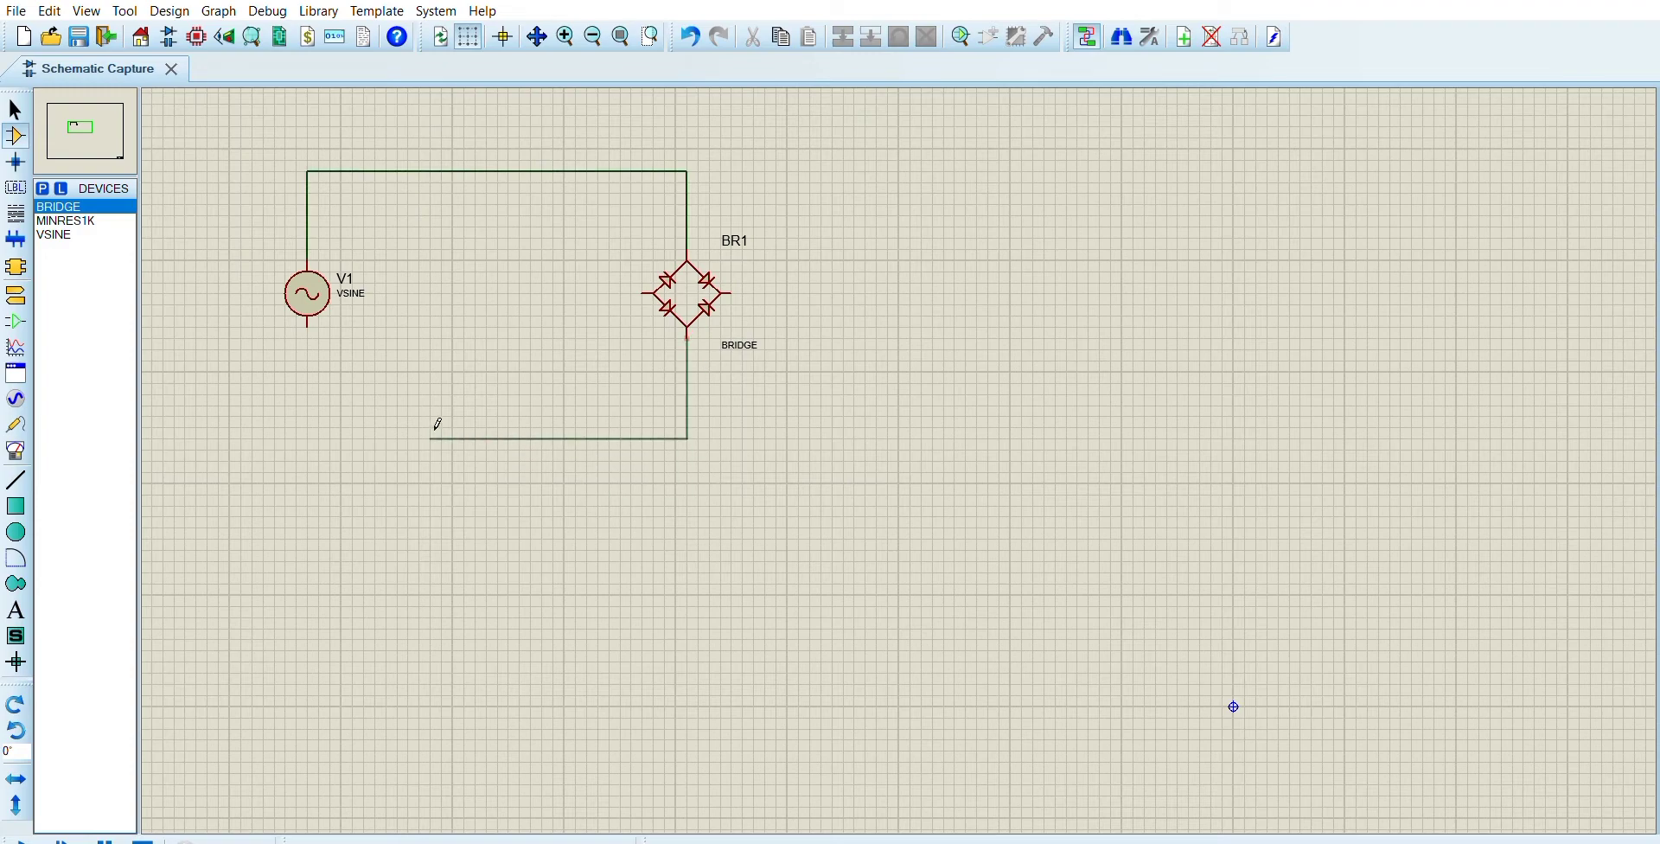
left_click(307, 449)
left_click(317, 322)
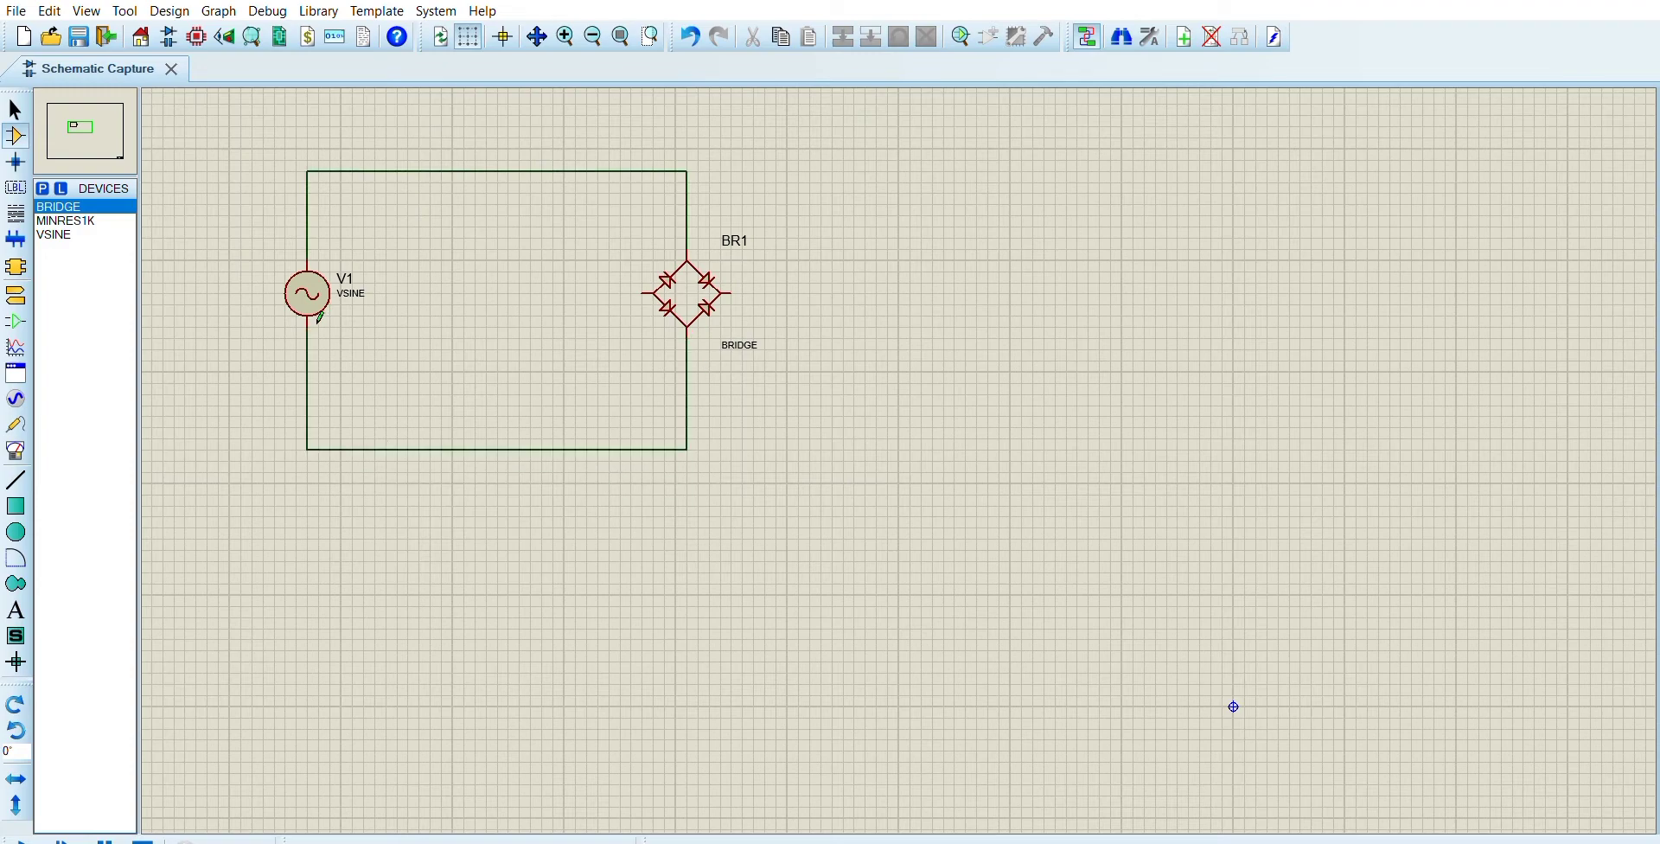
Step: Place a MINRES1K resistor to the right of the bridge and rotate it to vertical
left_click(60, 220)
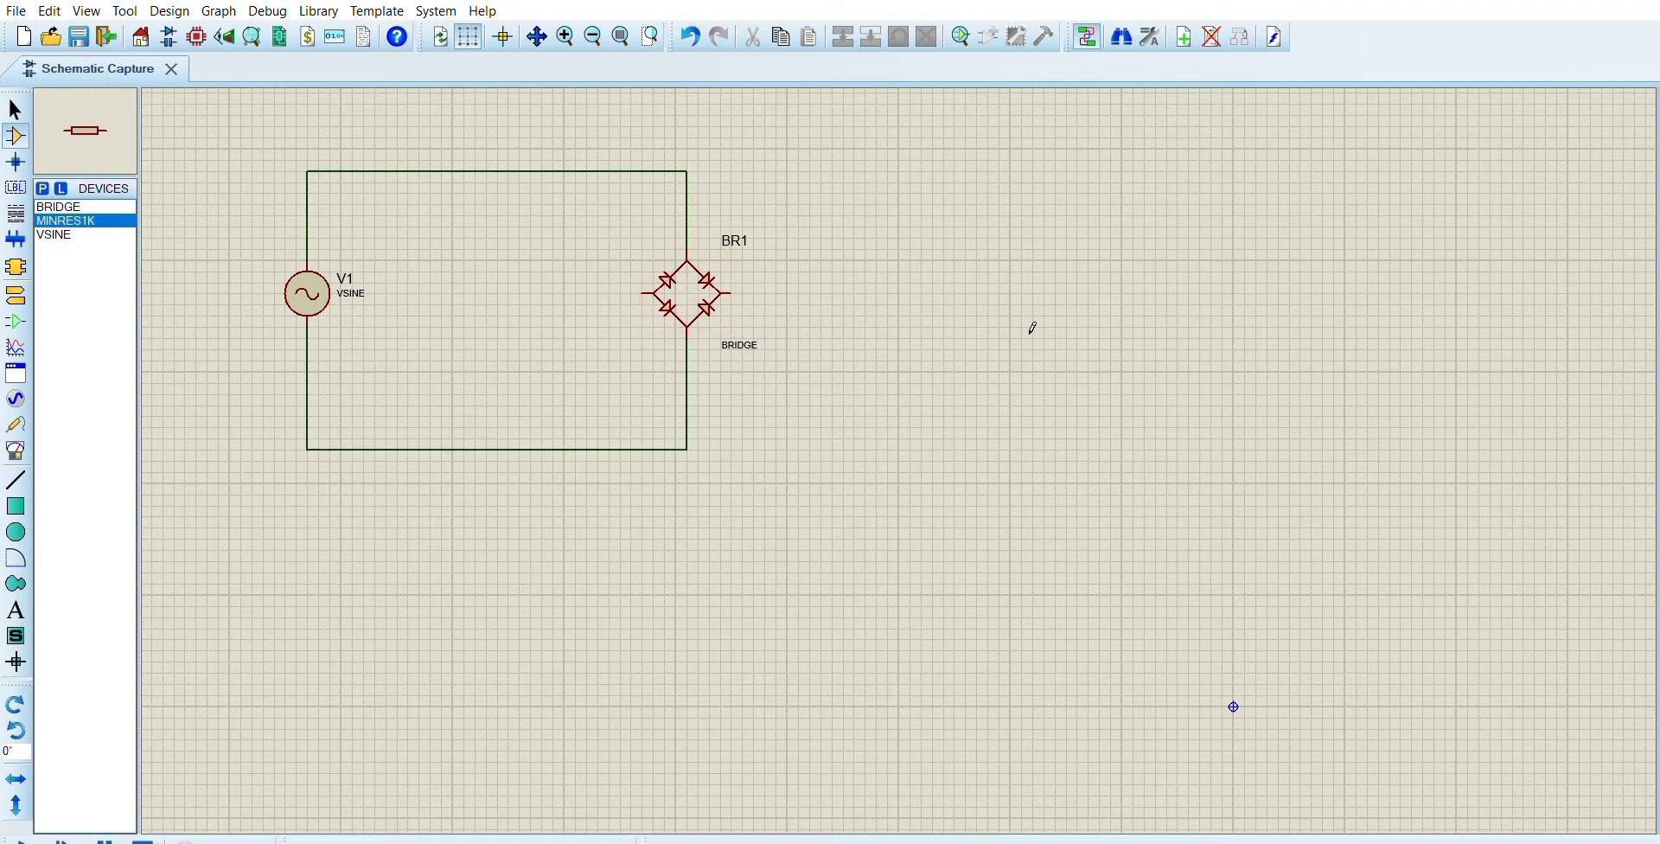
left_click(1022, 379)
left_click(1021, 380)
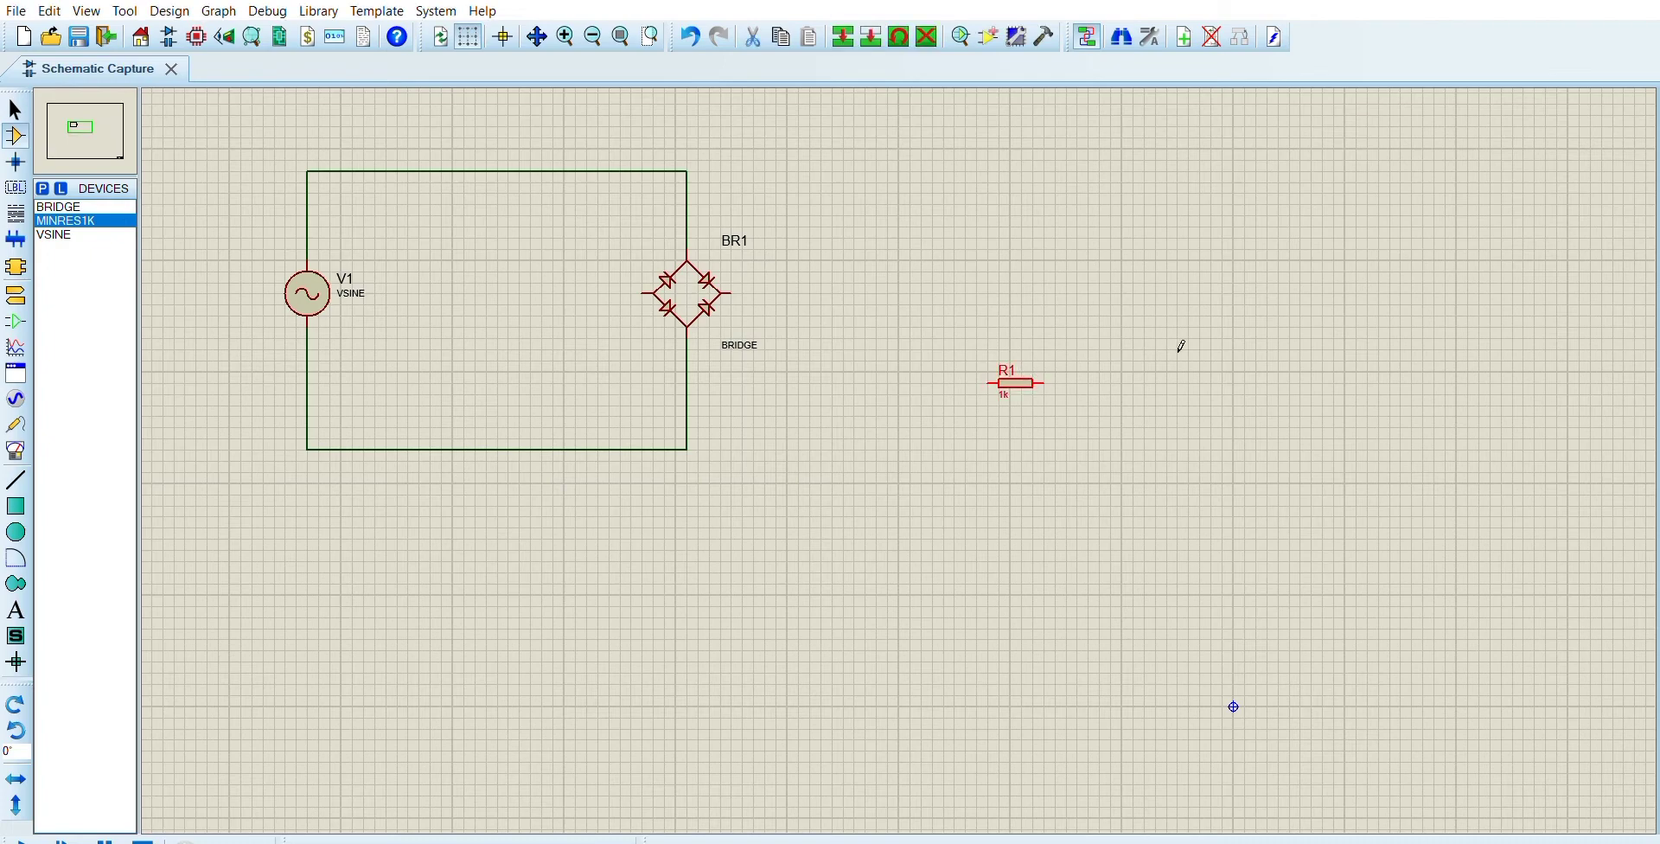
key("KP_Add")
Step: Wire the bridge's right and left output terminals to the resistor's upper and lower ends
left_click(731, 293)
left_click(1023, 348)
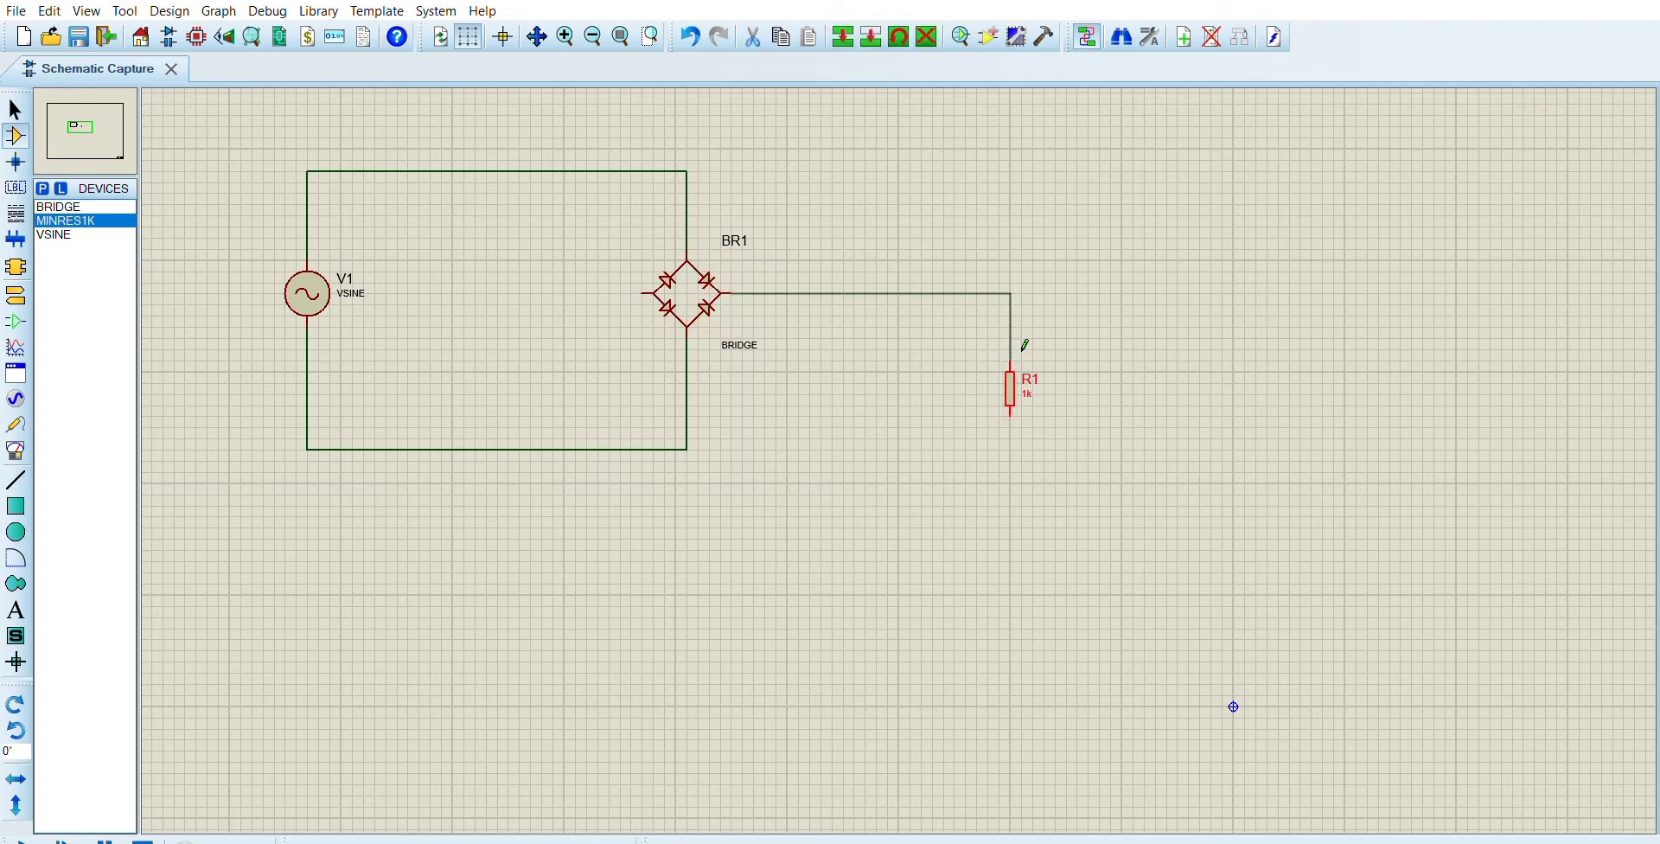
left_click(642, 293)
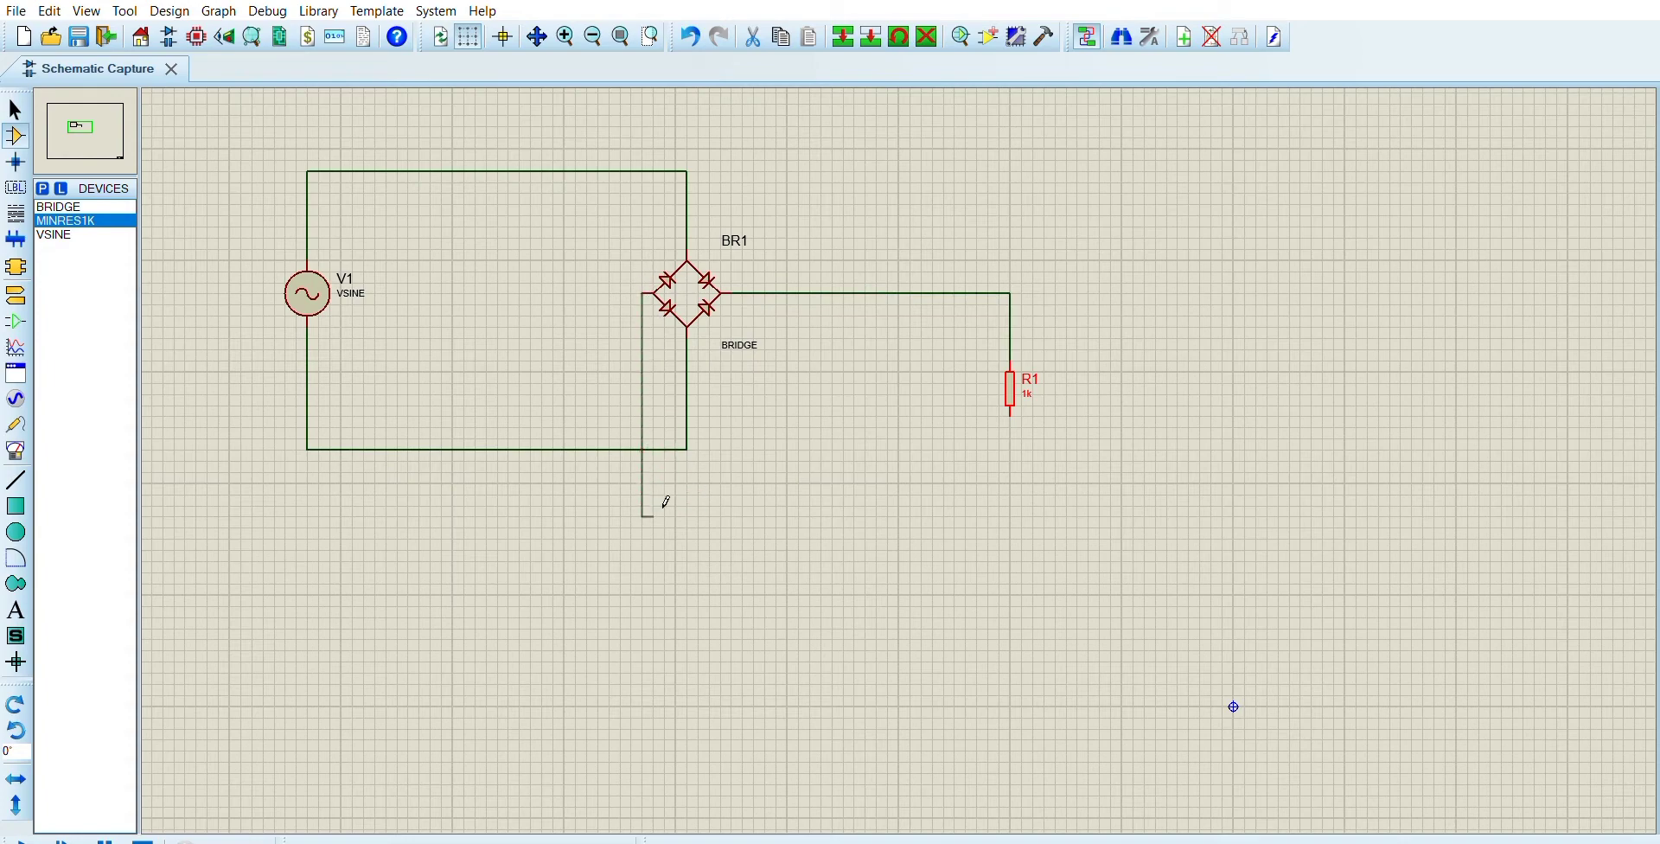
left_click(1022, 406)
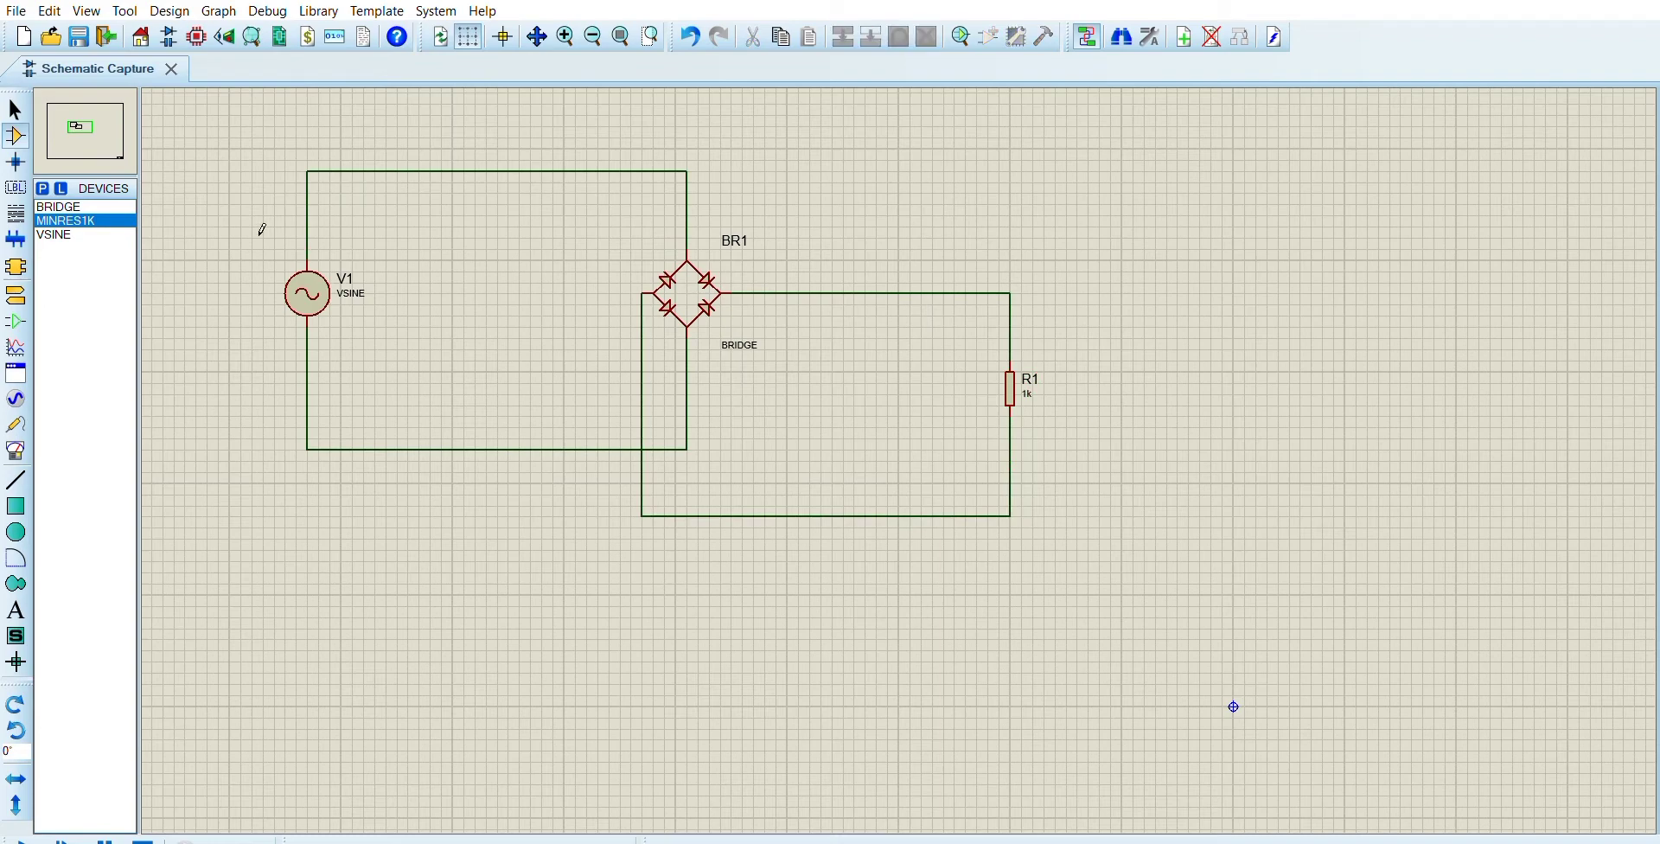
Step: Place a GROUND terminal below the circuit and connect it to the lower wire between the bridge and resistor
left_click(15, 295)
left_click(60, 275)
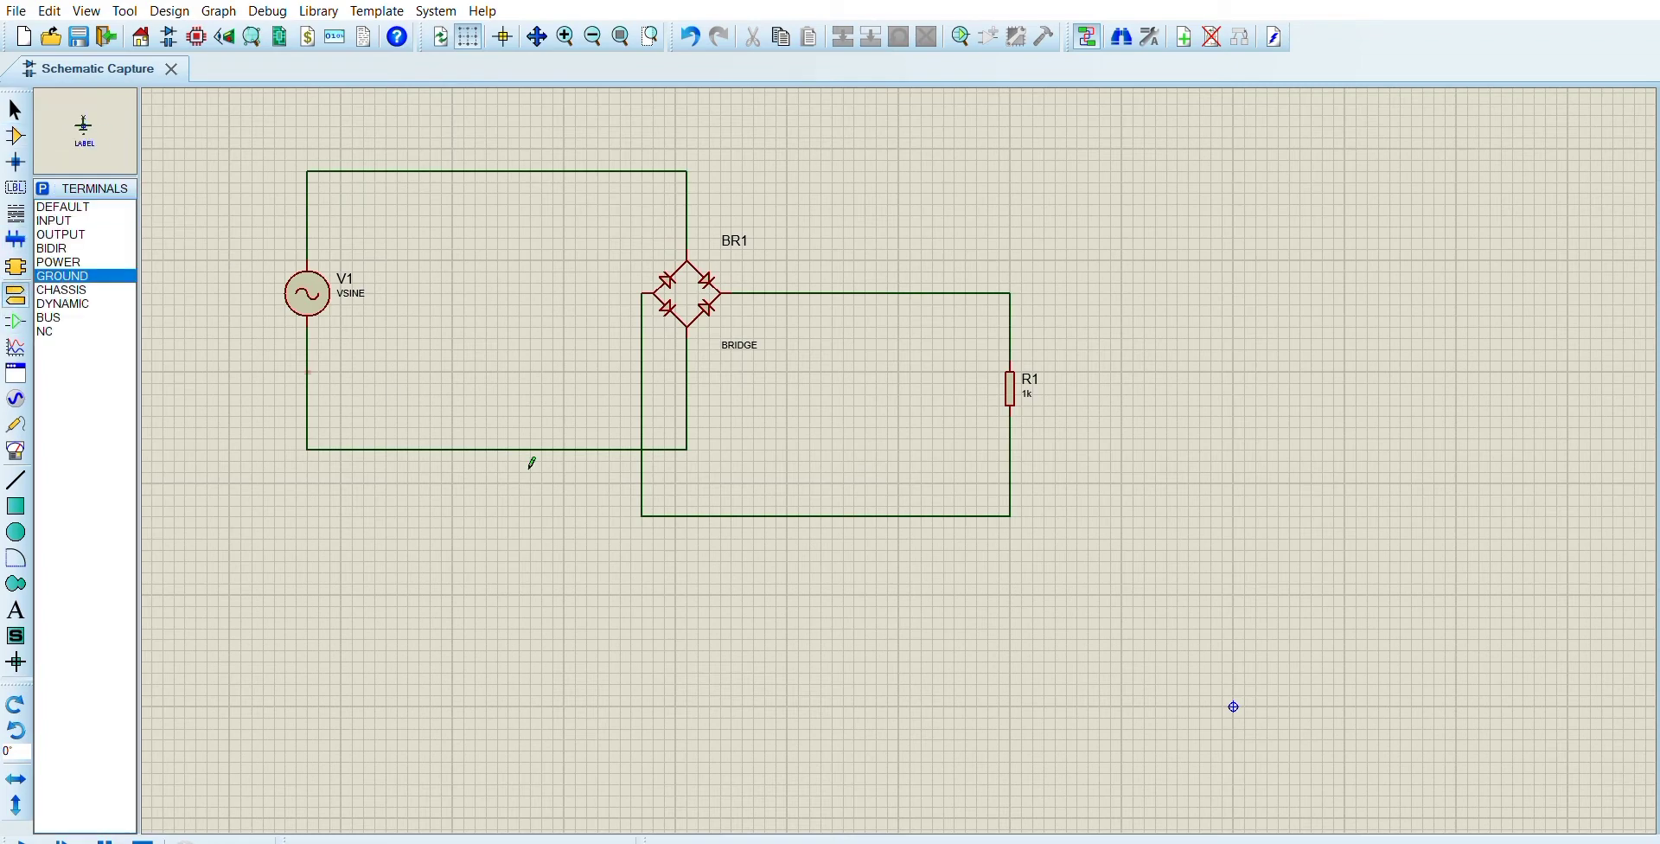
left_click(789, 557)
left_click(788, 553)
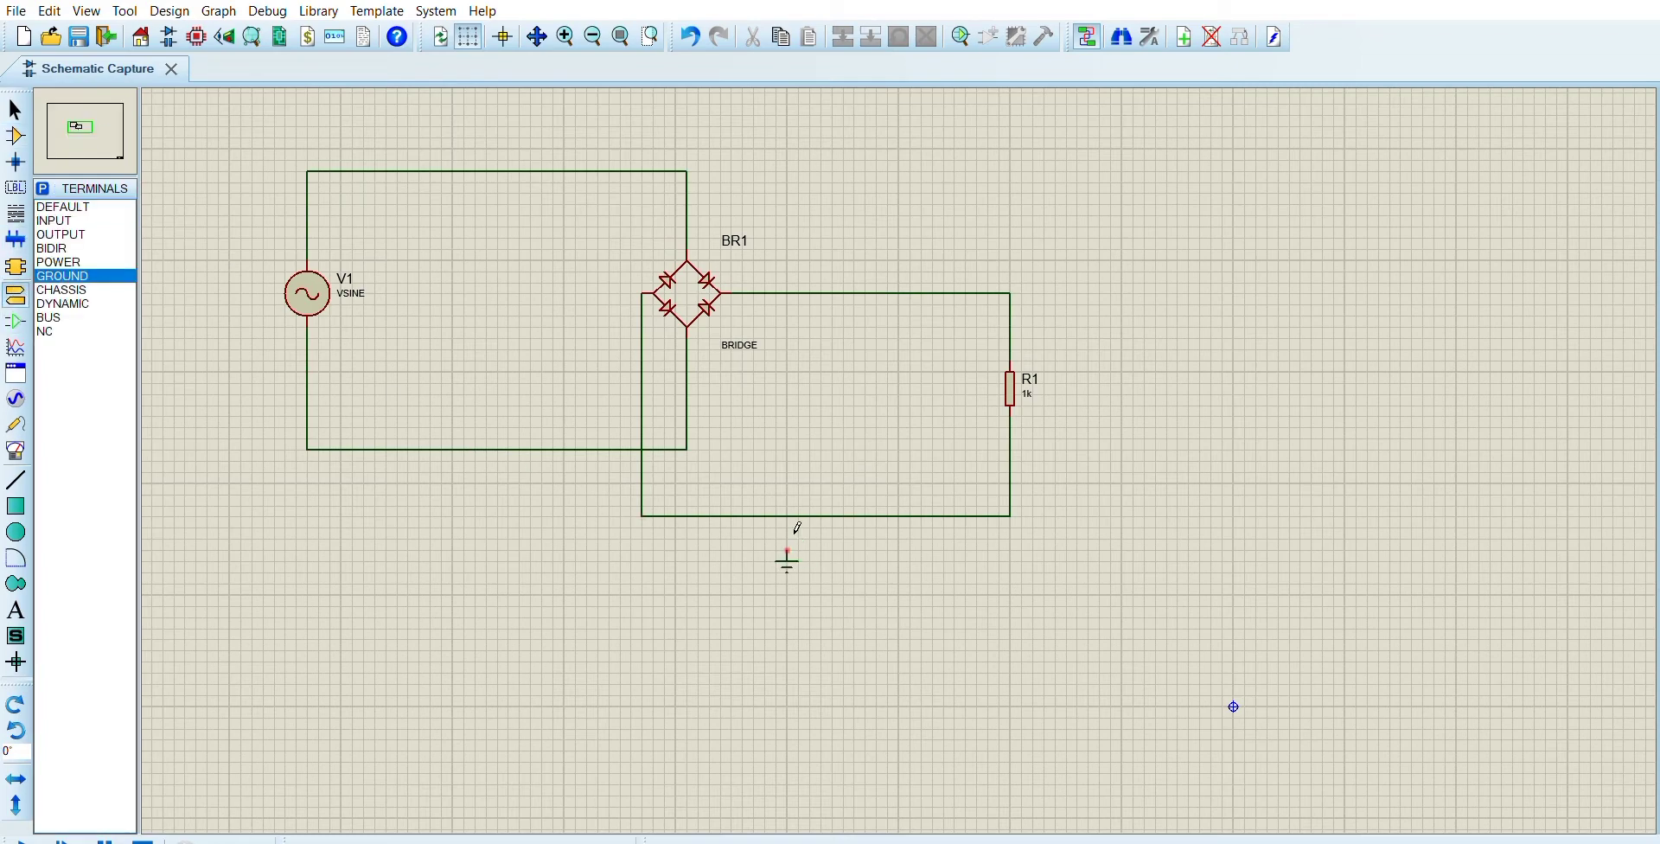
left_click(787, 516)
Step: Place a voltage probe above the resistor near the bridge's output wire and name both the resistor and the probe LOAD RESISTOR
left_click(15, 424)
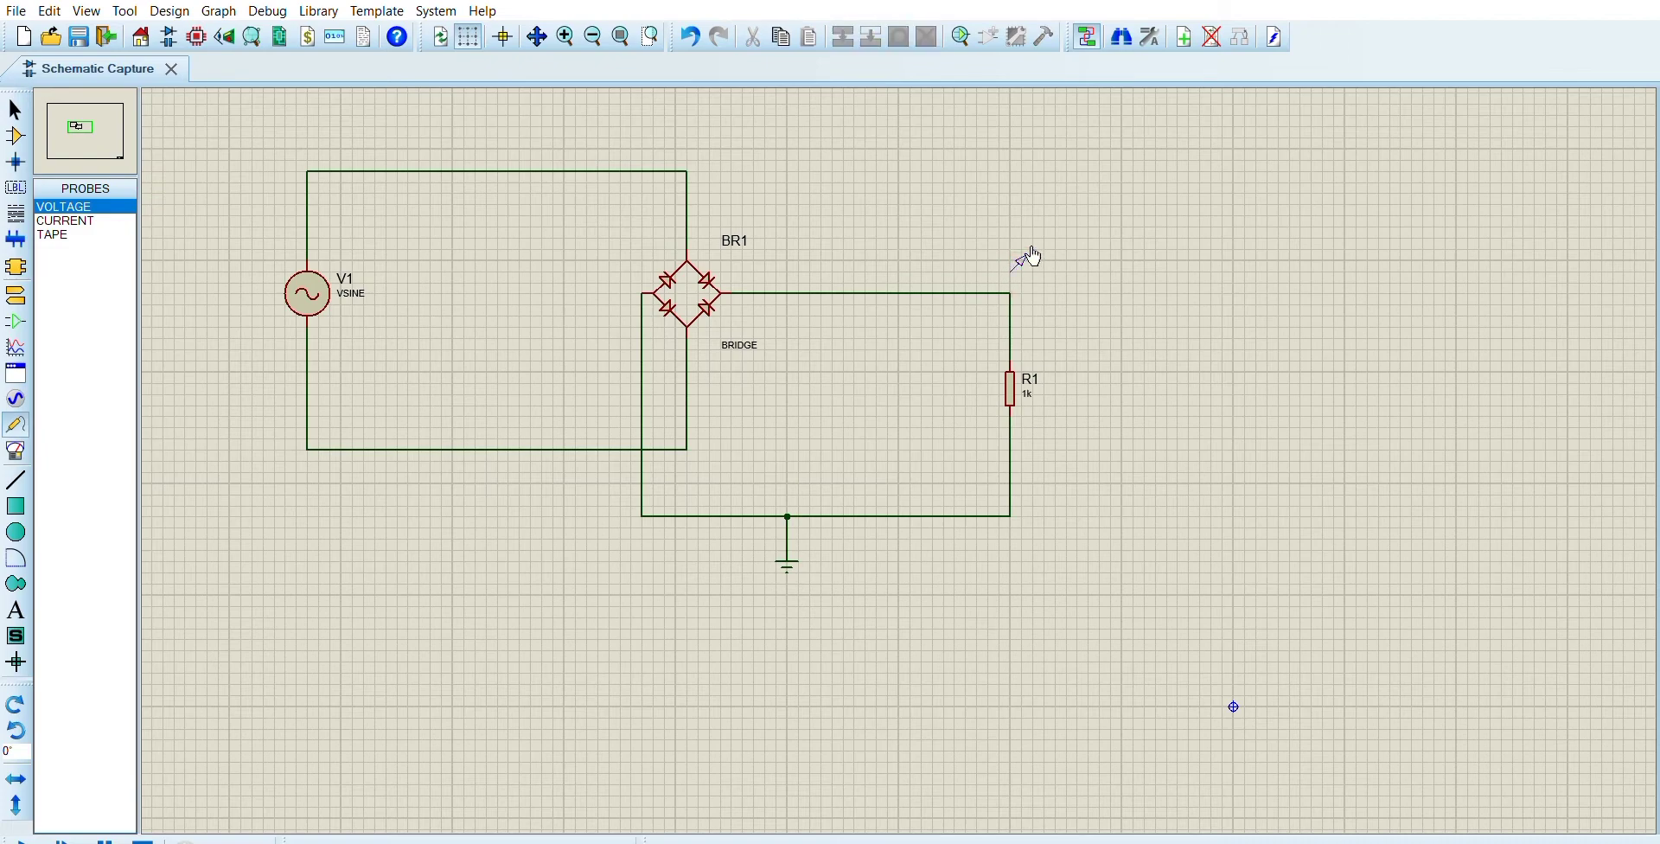
left_click(1049, 375)
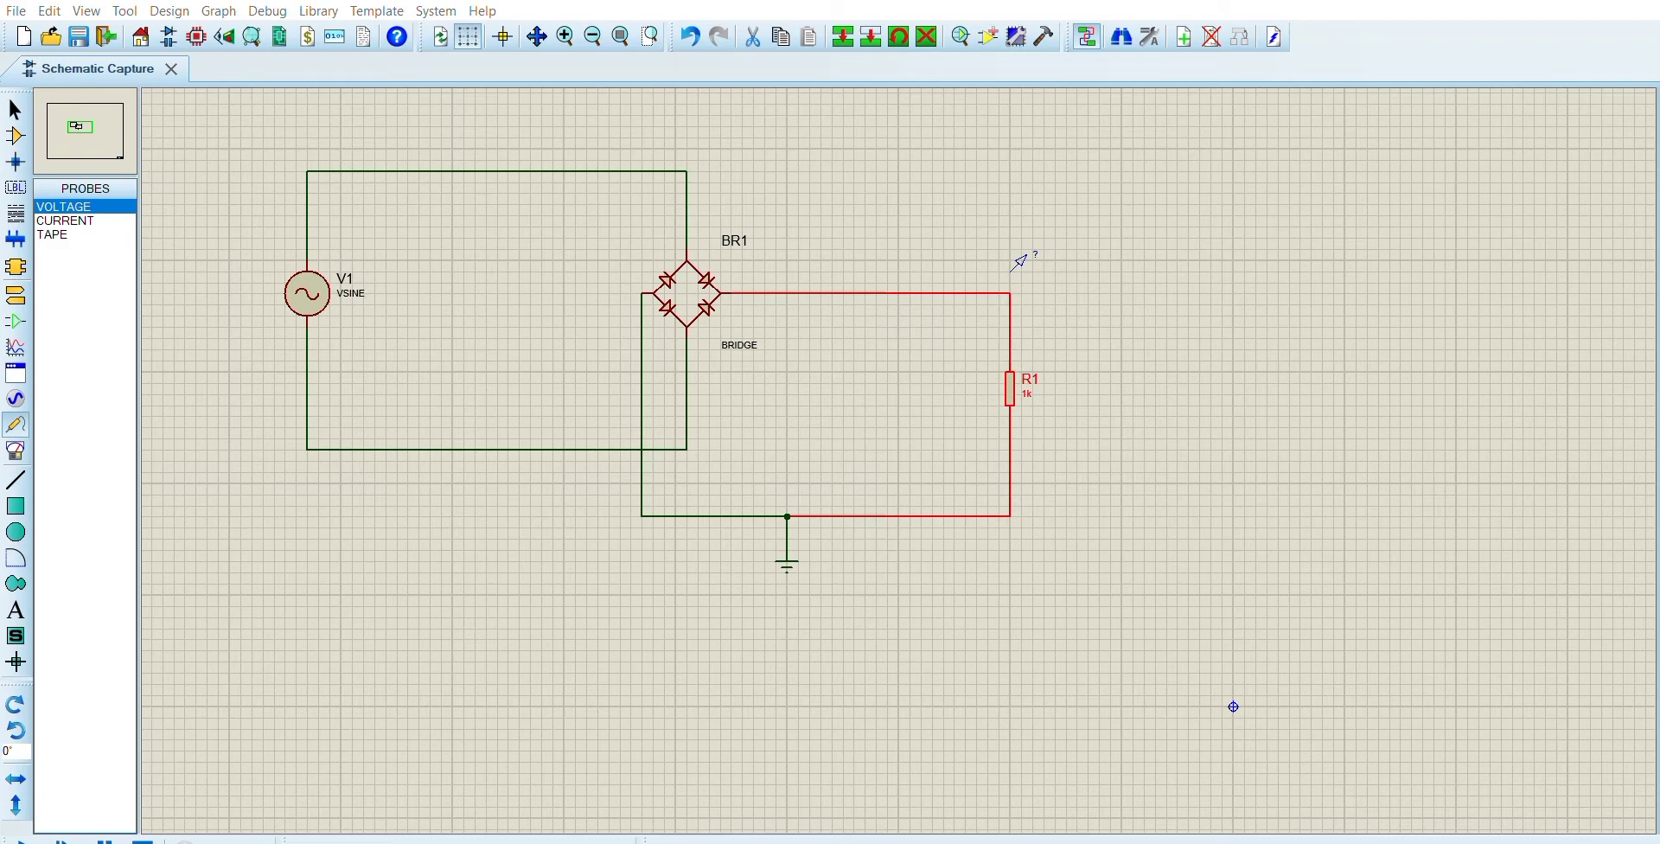
left_click(1028, 260)
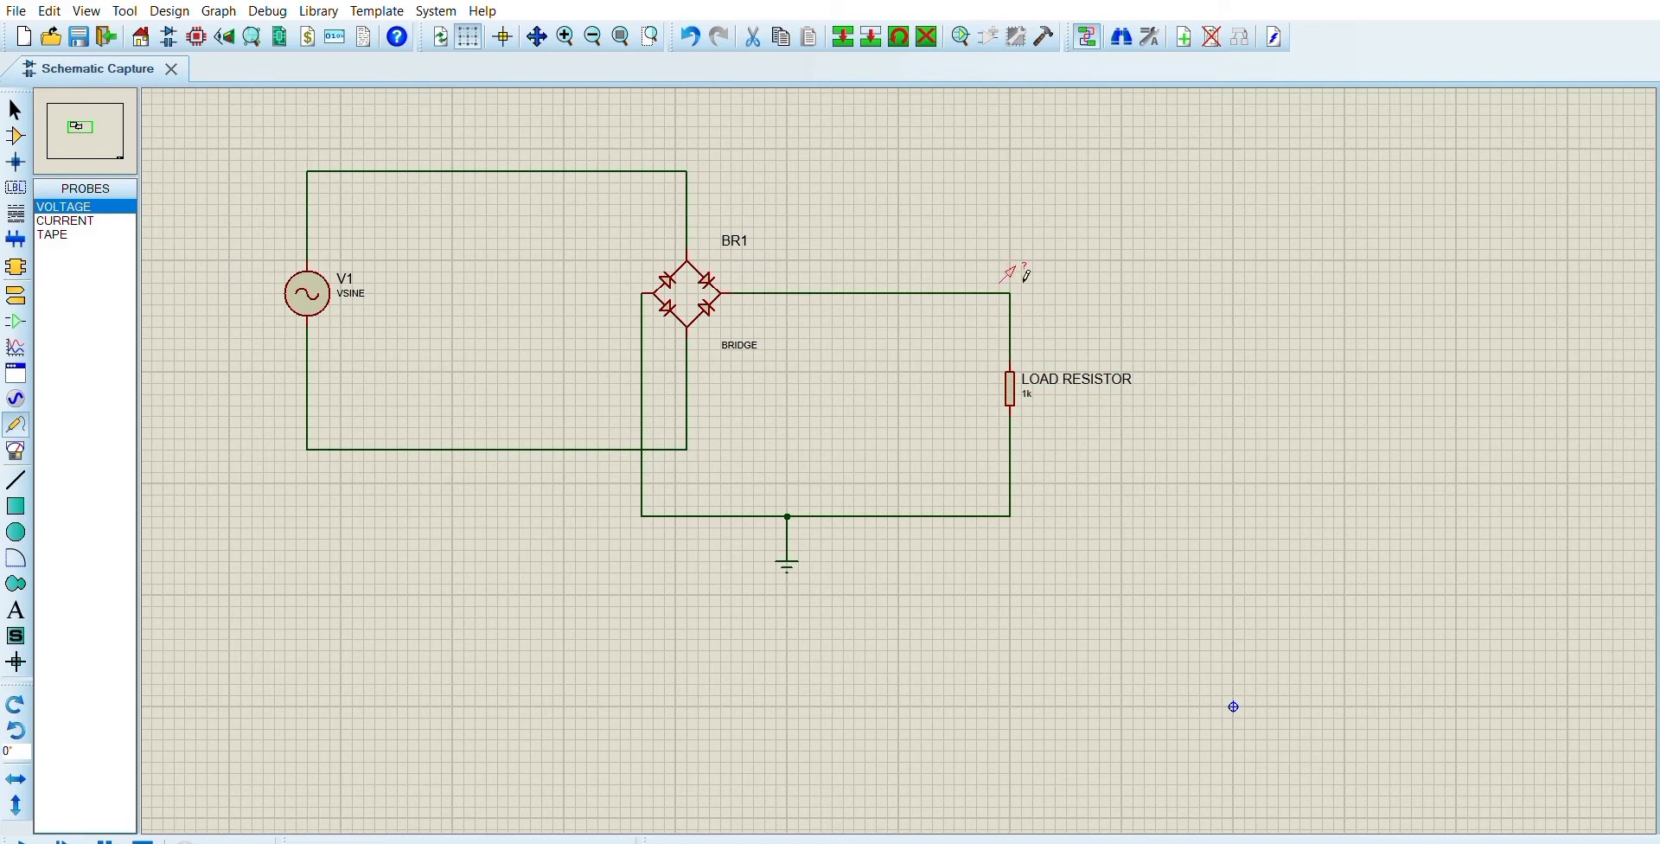
left_click(1037, 253)
left_click(1028, 250)
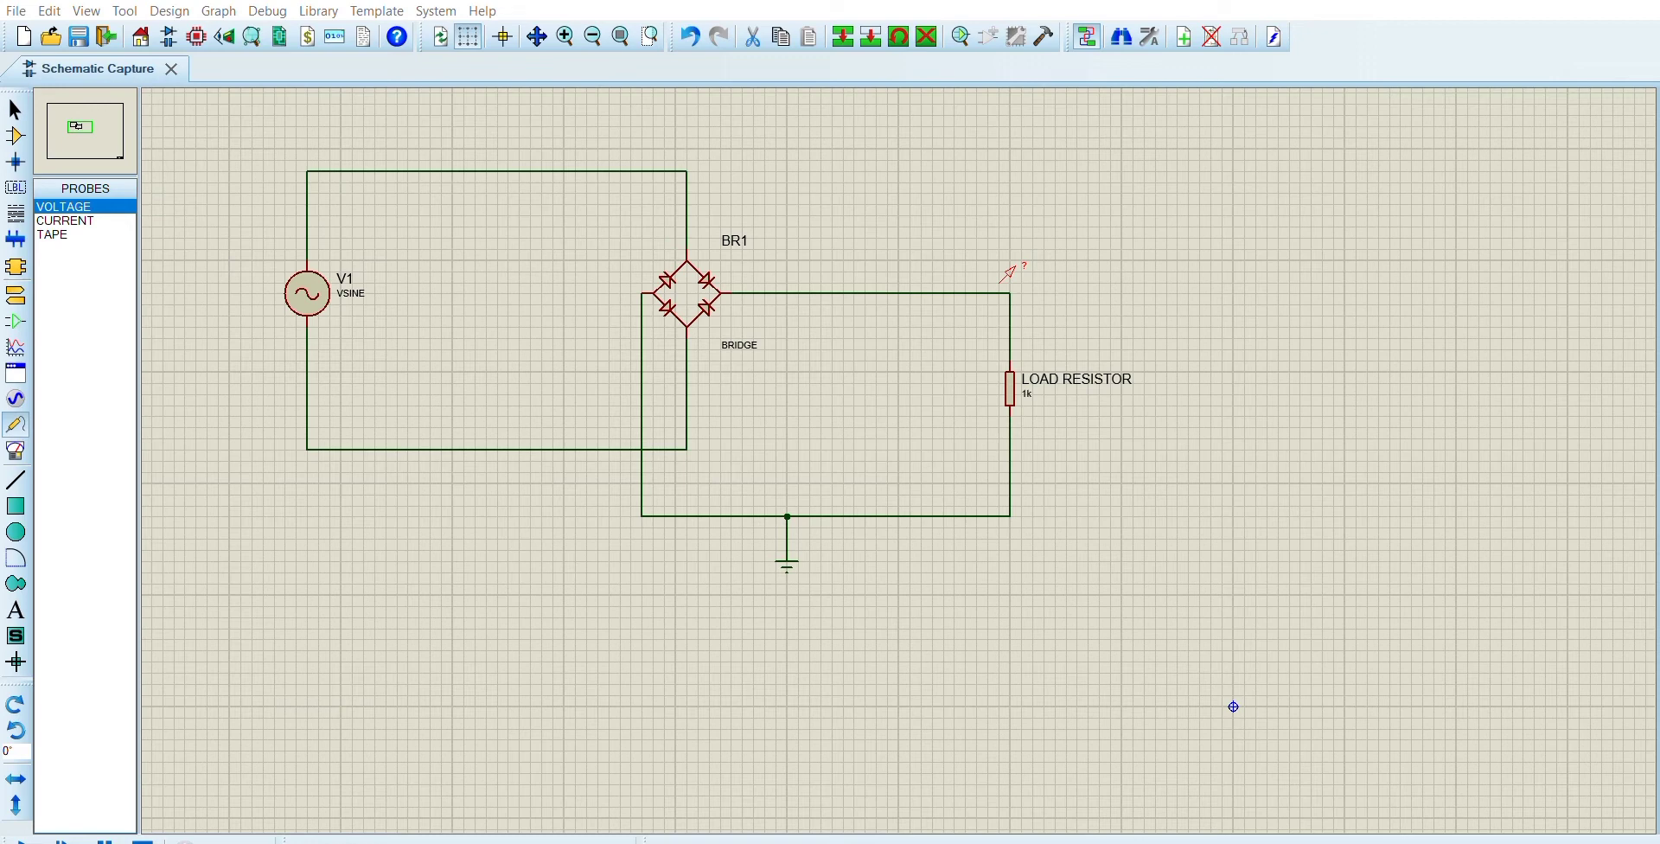
left_click(860, 562)
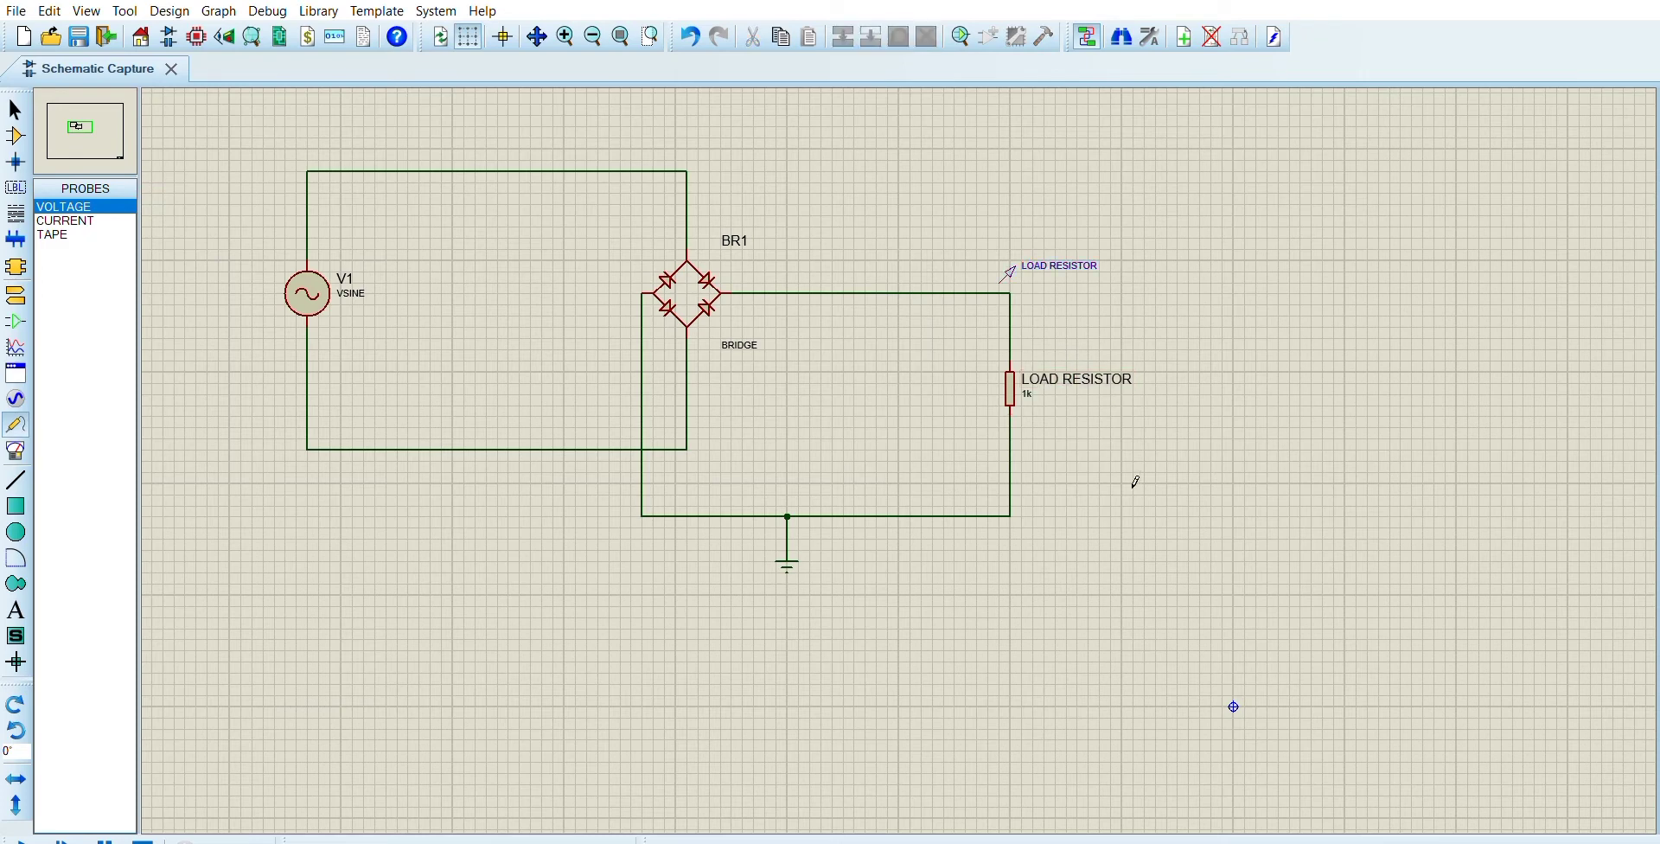
Step: Draw an ANALOGUE graph below the circuit and set its stop time to 100m
left_click(21, 443)
left_click(15, 346)
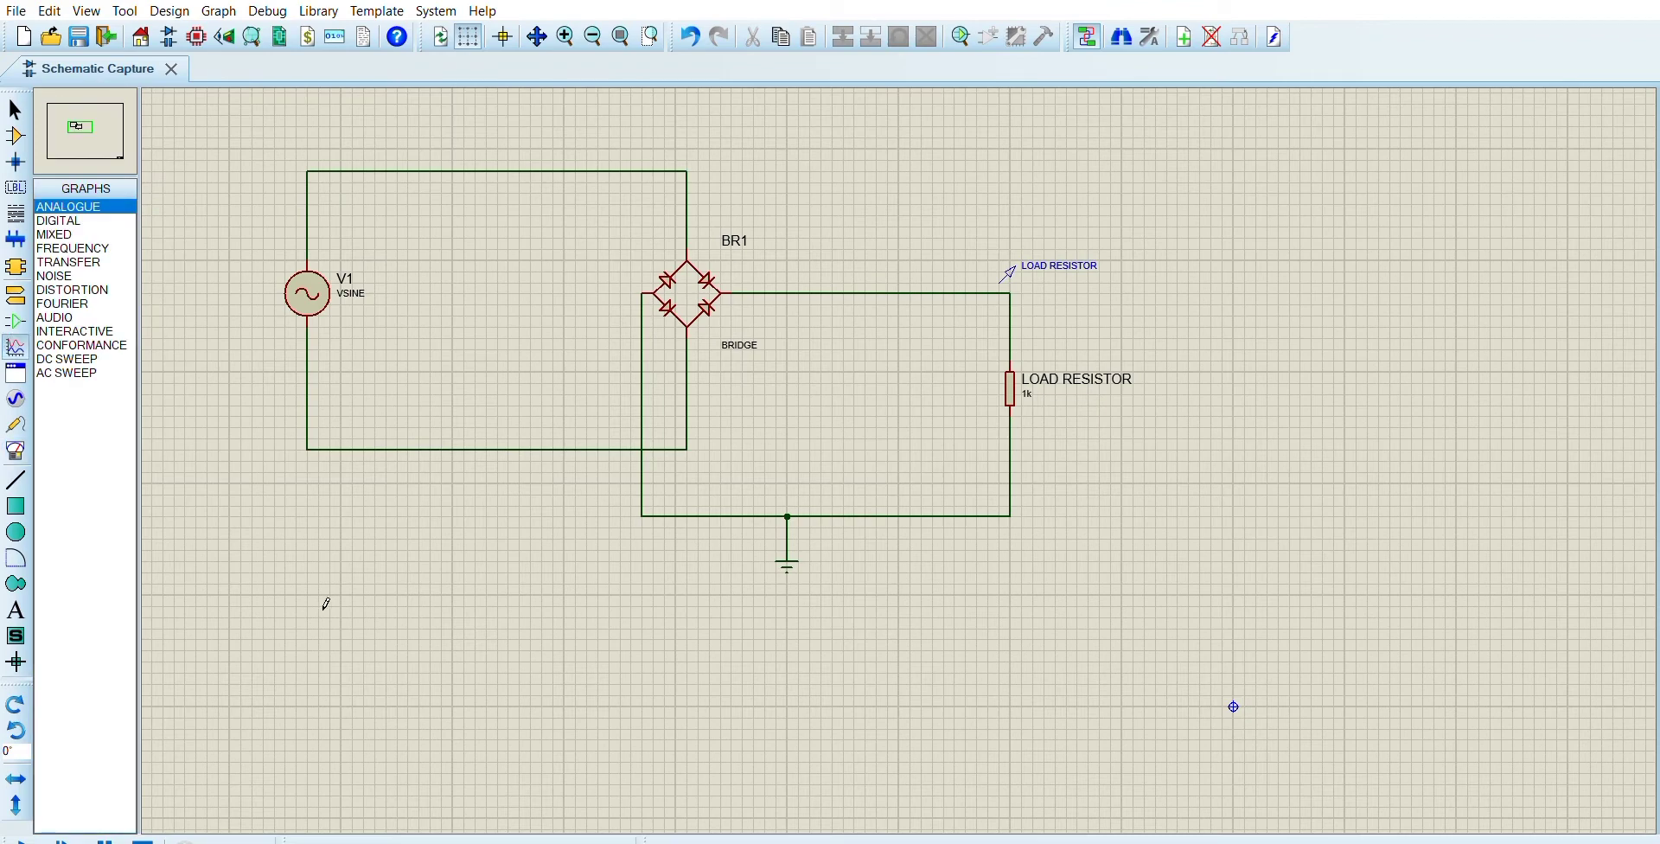
left_click_drag(389, 582, 1074, 798)
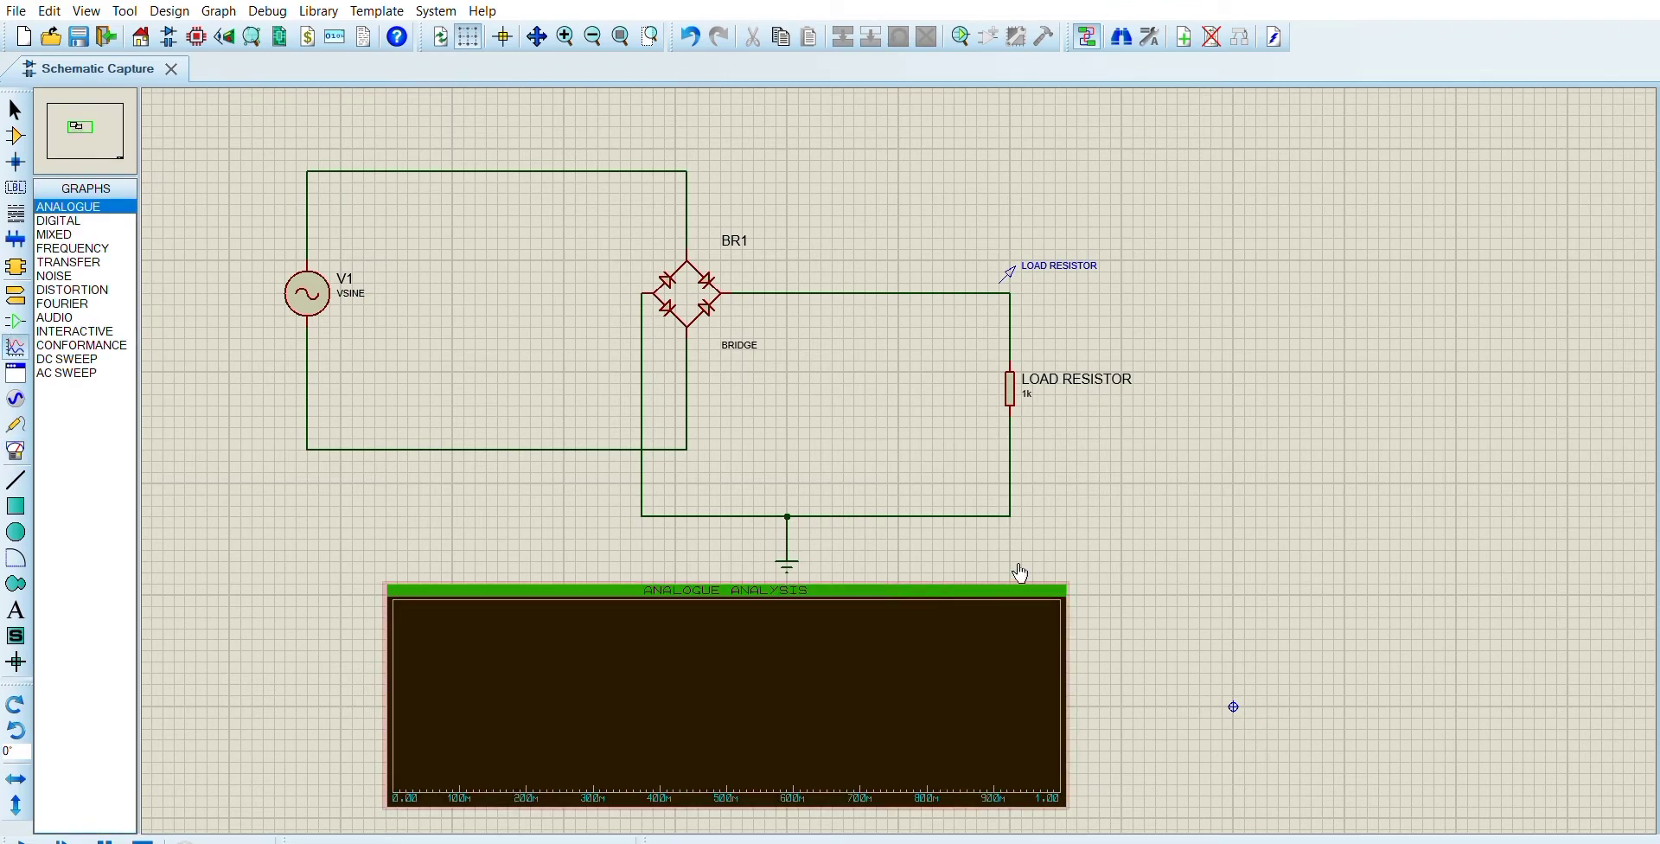
left_click(968, 587)
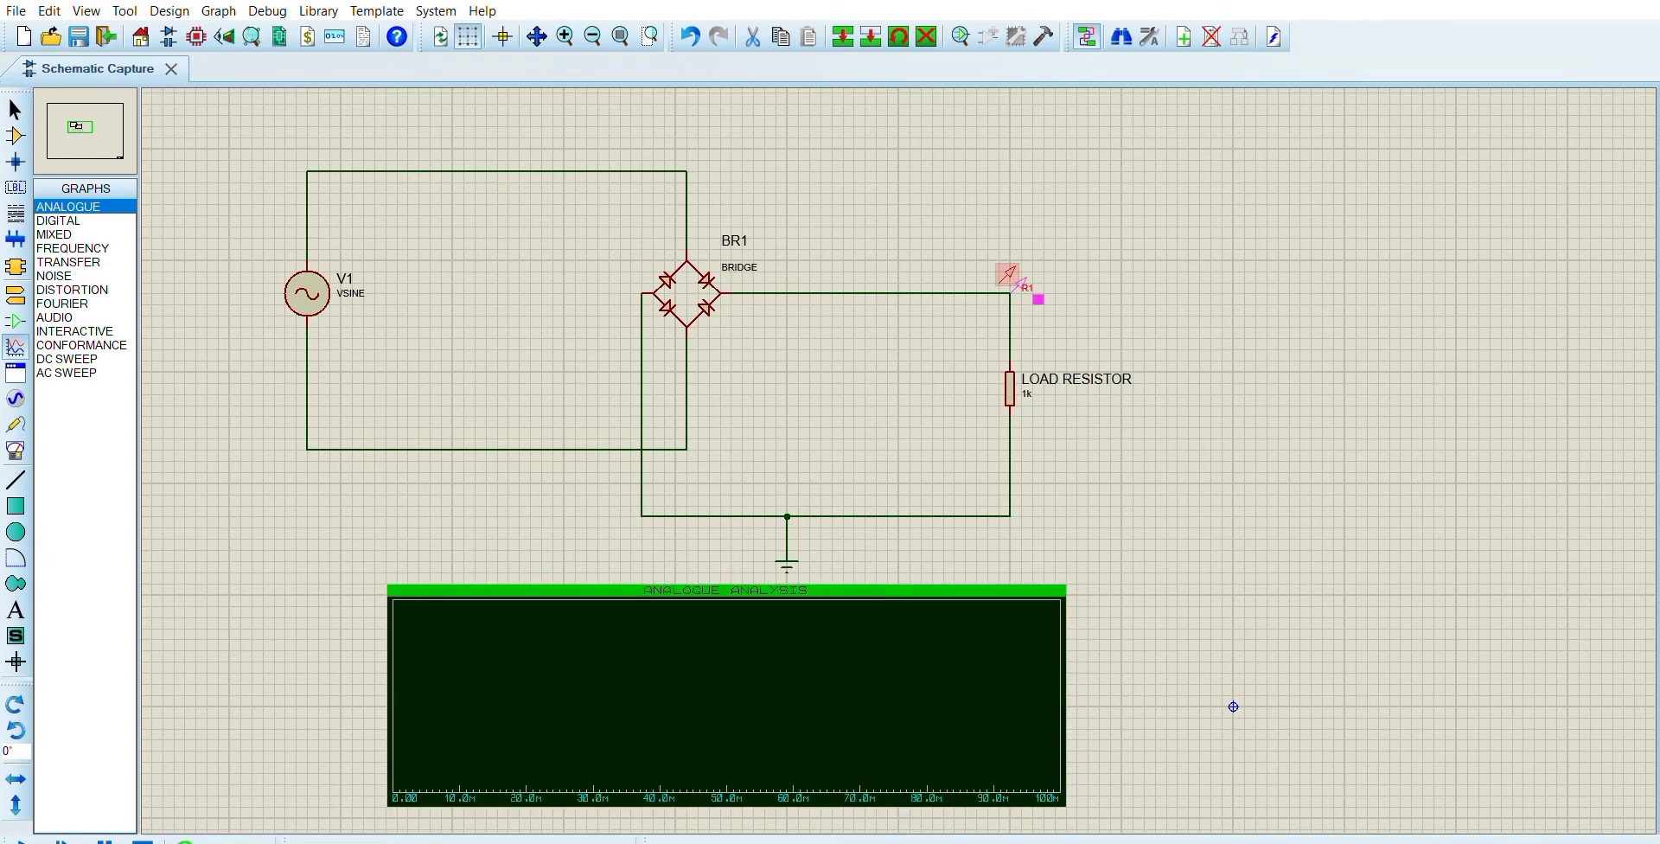
Step: Plot the R1 voltage probe on the analogue graph and simulate it with the stop time set to 50m
mouse_move(1038, 299)
left_mouse_down()
mouse_move(1030, 282)
mouse_move(903, 636)
left_mouse_up()
left_click(1097, 261)
key("space")
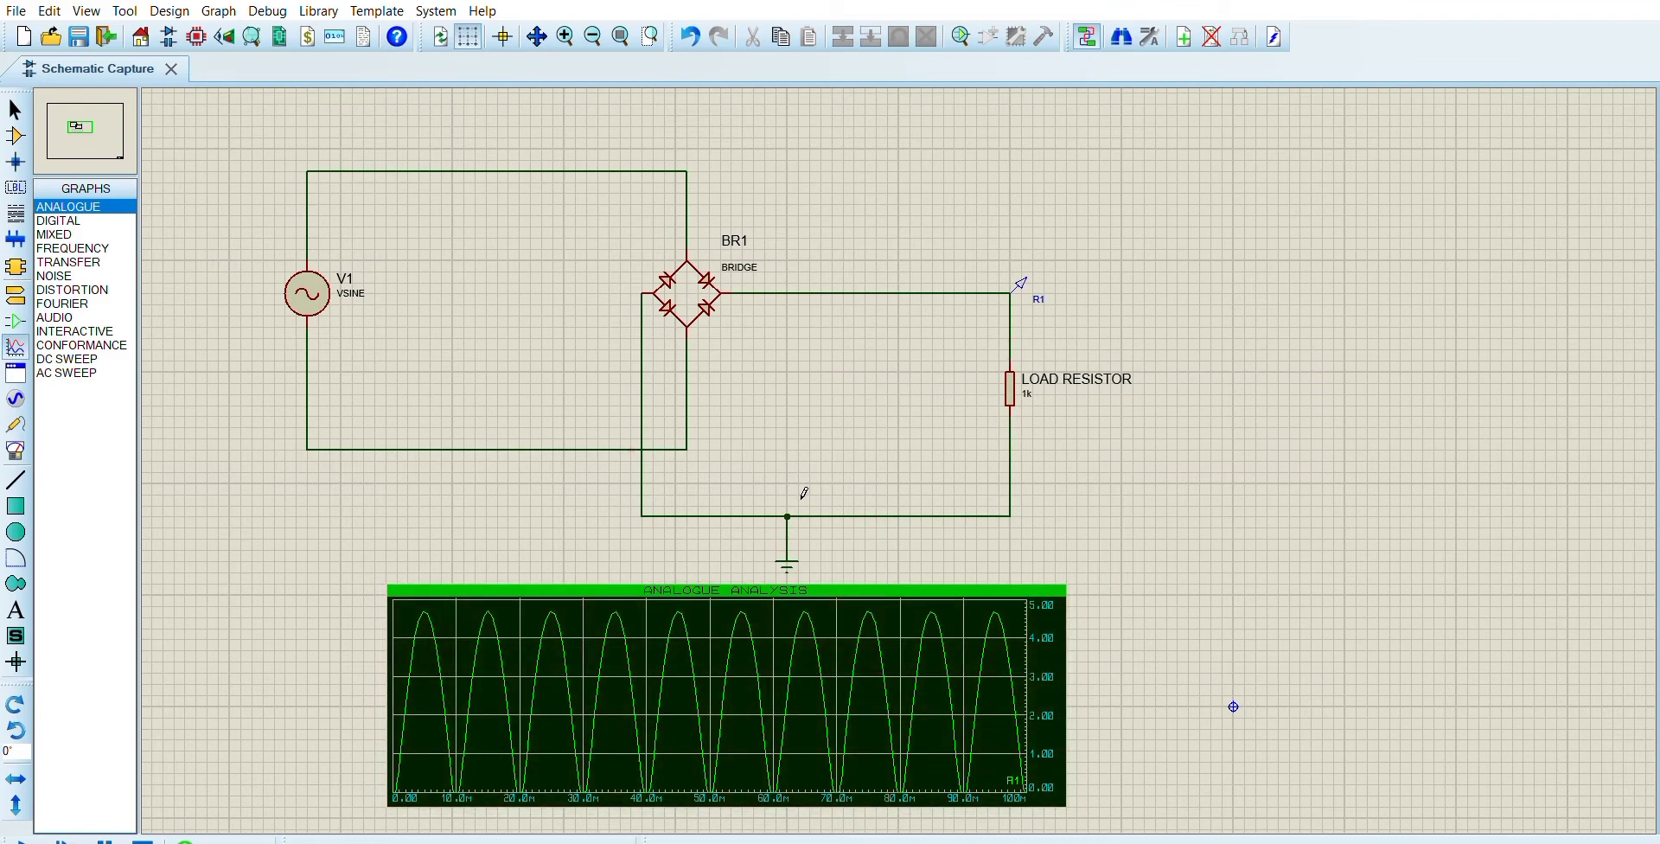
left_click(961, 583)
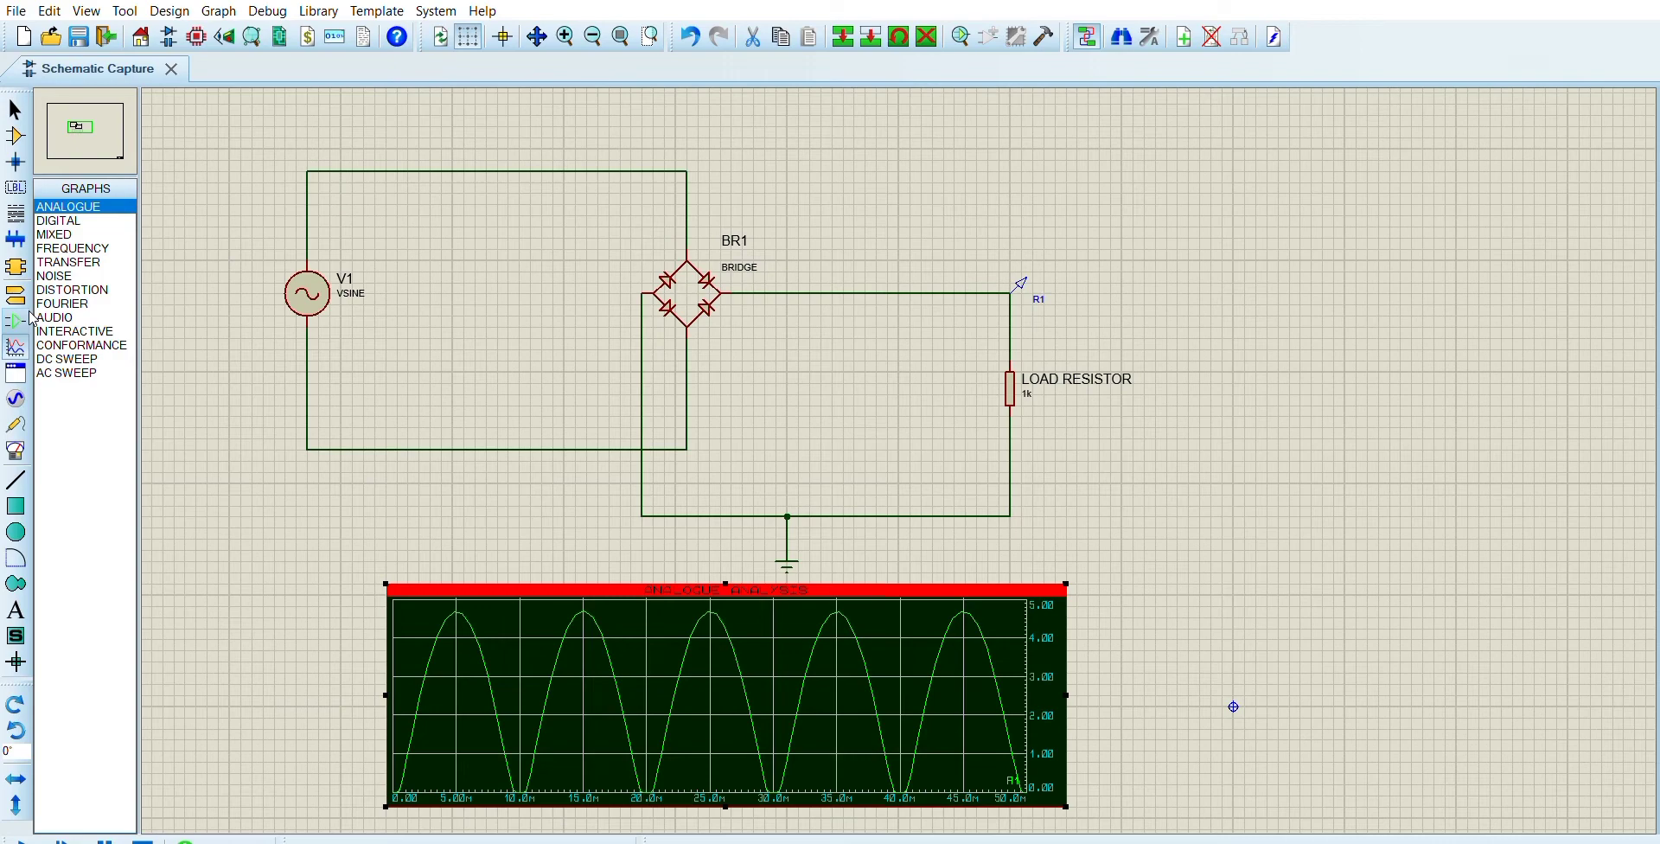
Step: Add a CAP-ELEC capacitor to the device list and place it vertically between the bridge and the load resistor
left_click(16, 136)
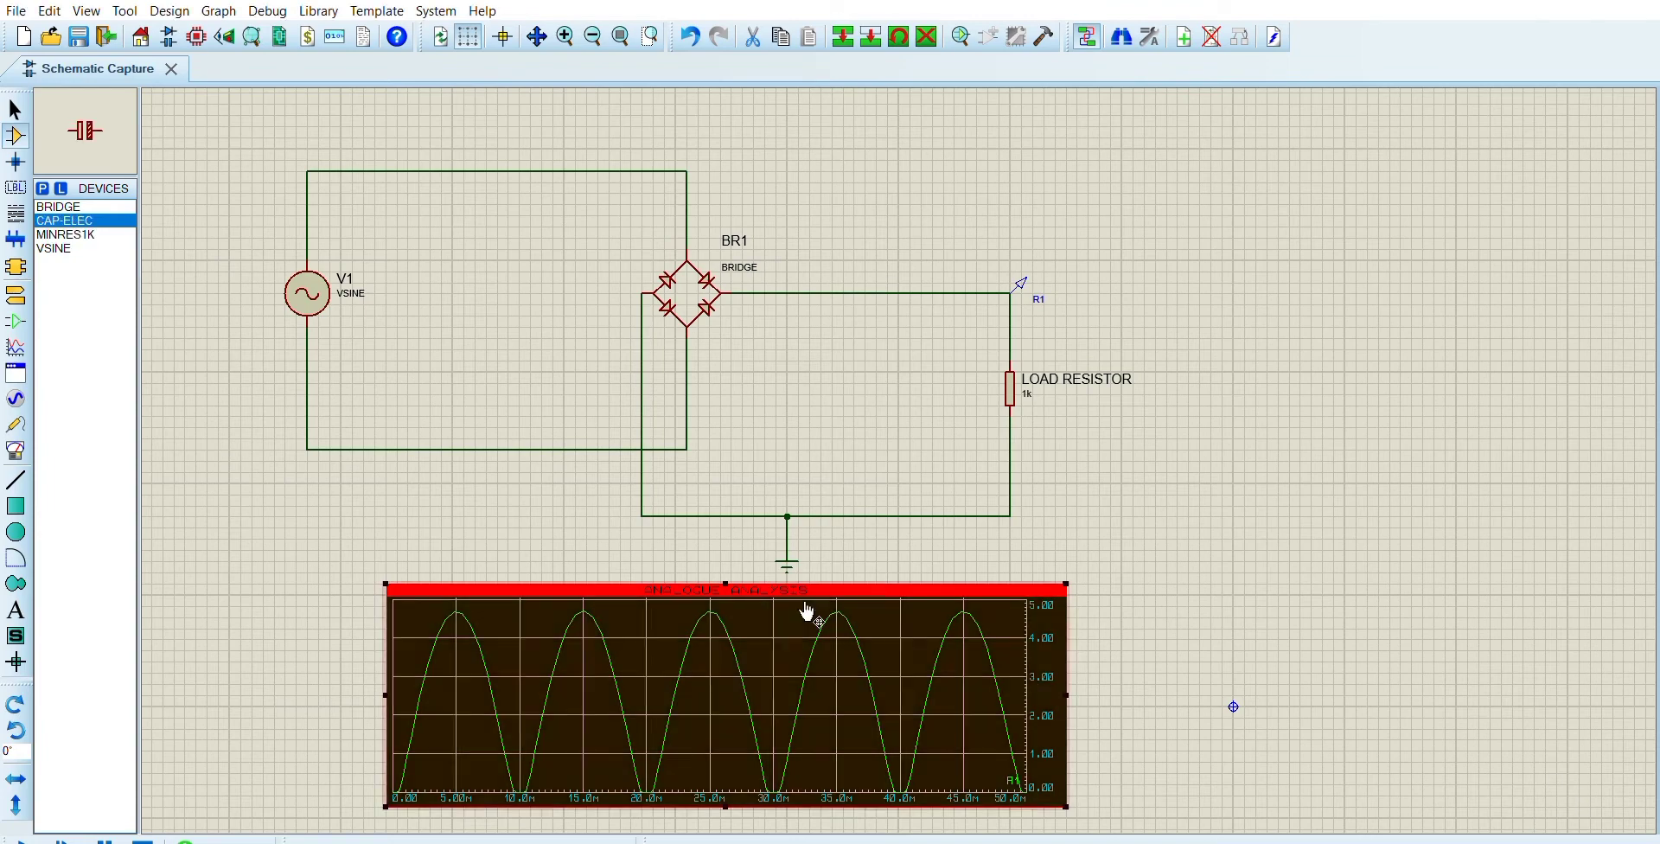
left_click(877, 402)
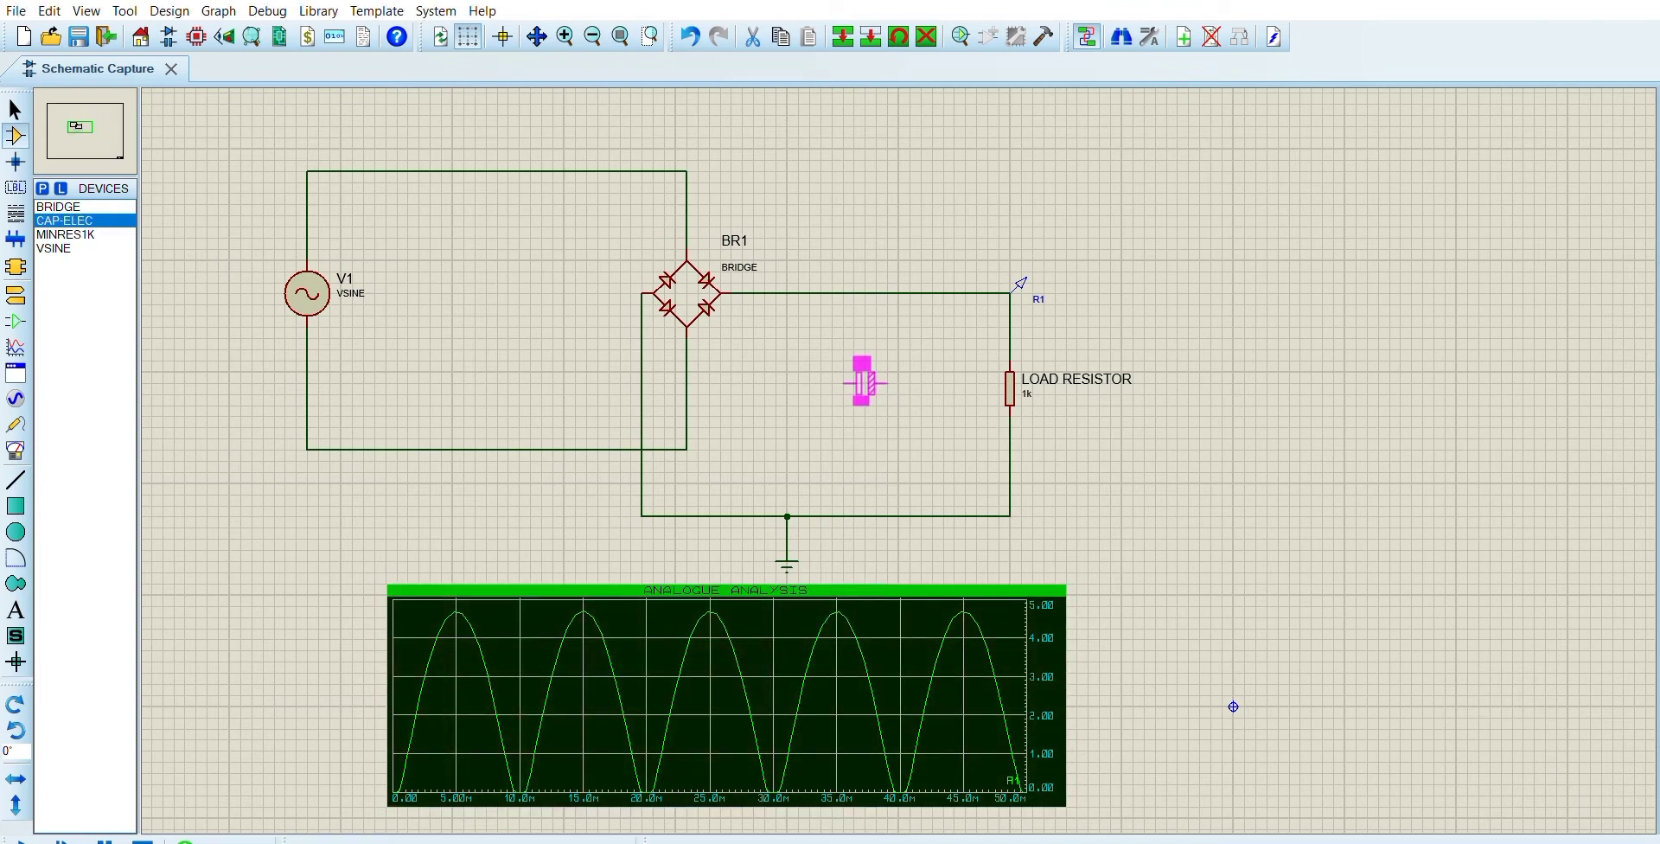
left_click(865, 395)
key("KP_Add")
left_click(864, 385)
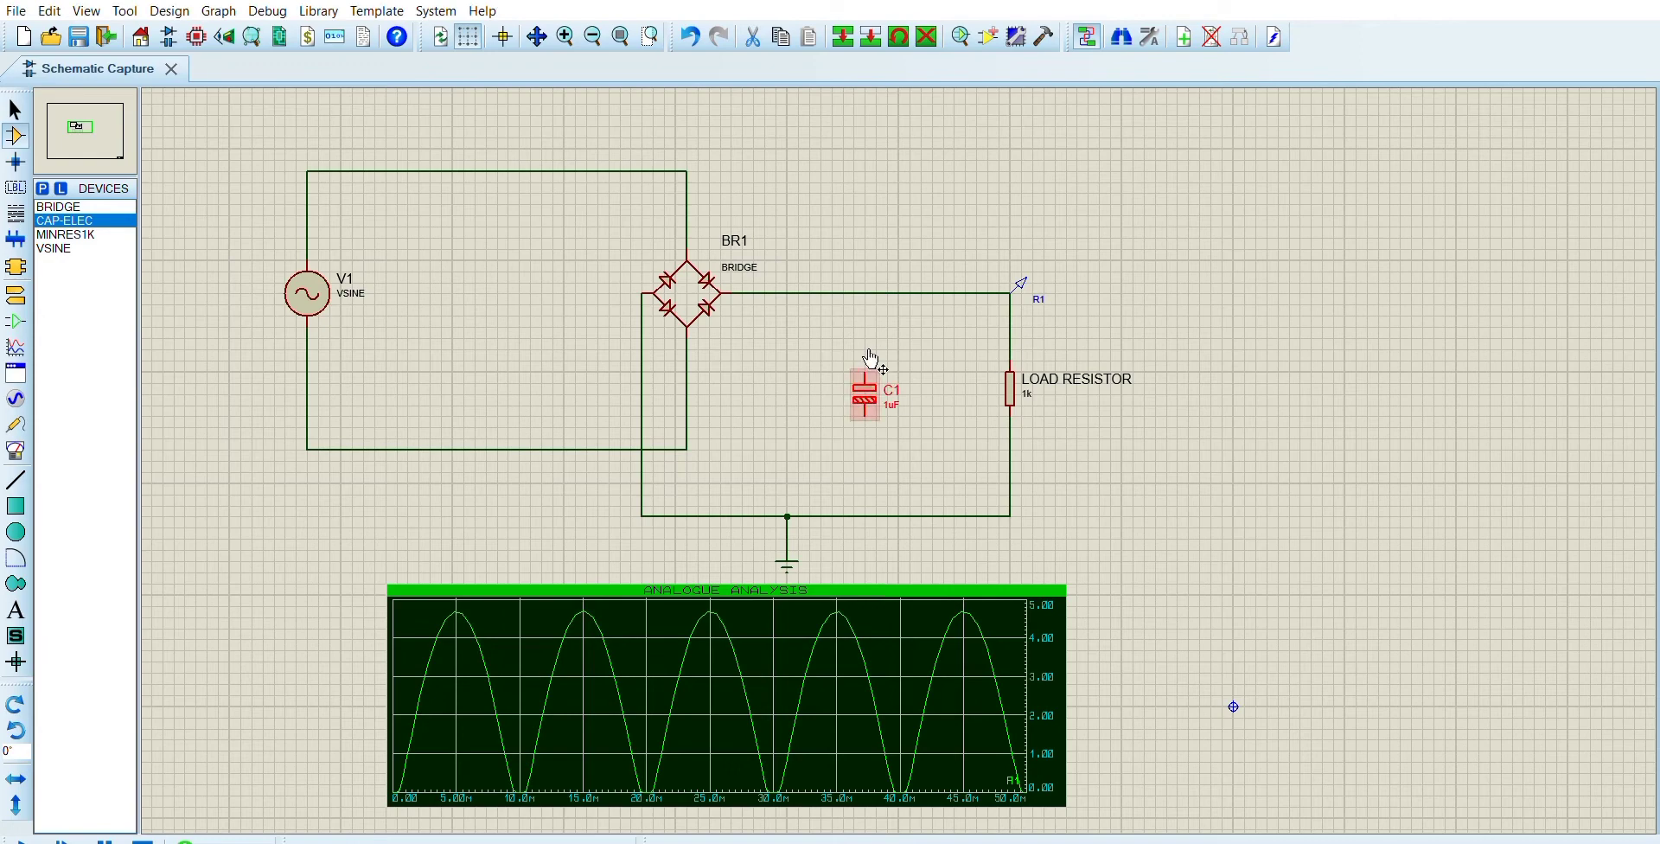
left_click(957, 301)
Step: Wire capacitor C1 in parallel with the load resistor, between the upper output wire and the lower ground wire
left_click(884, 364)
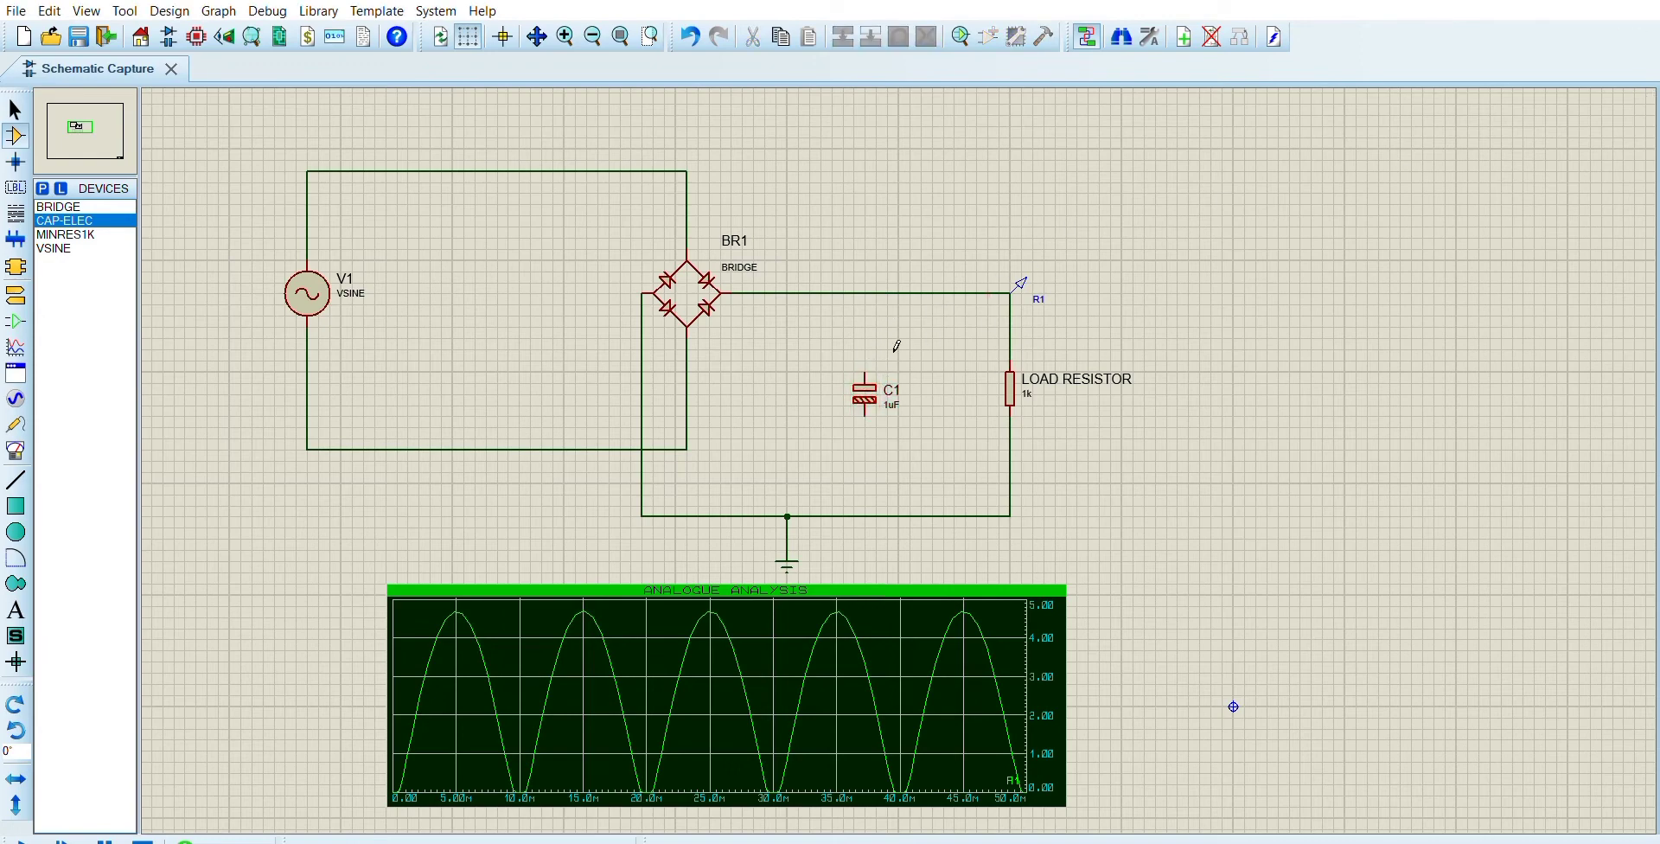
left_click(865, 373)
left_click(864, 293)
left_click(864, 416)
left_click(853, 516)
right_click(866, 481)
right_click(865, 481)
left_click(876, 511)
left_click(878, 411)
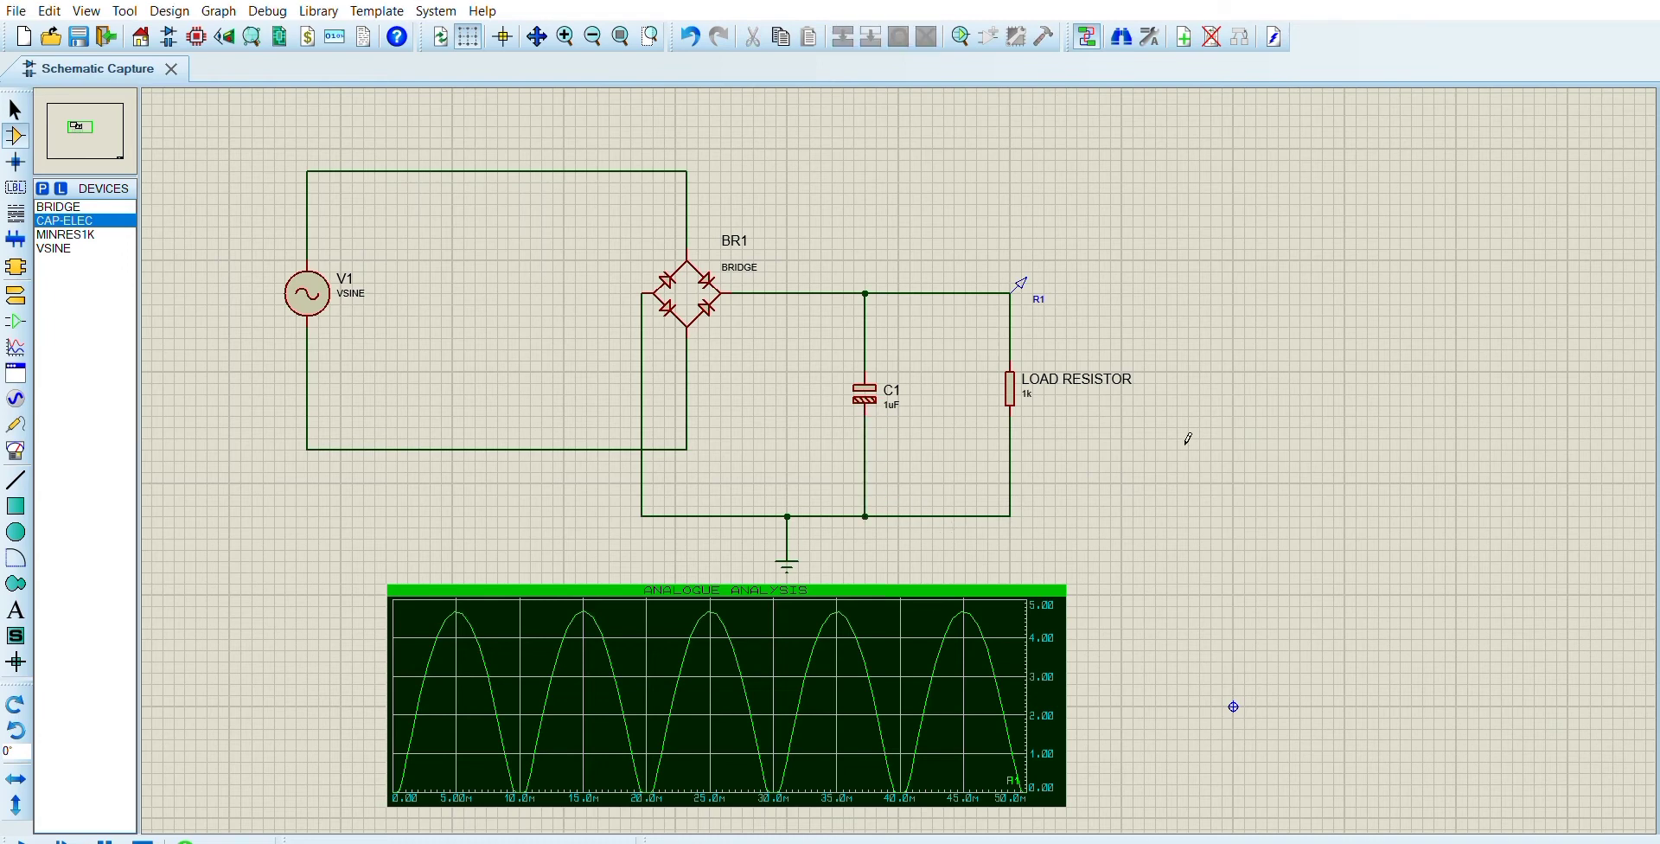
Step: Set the capacitance of C1 to 47U
left_click(899, 396)
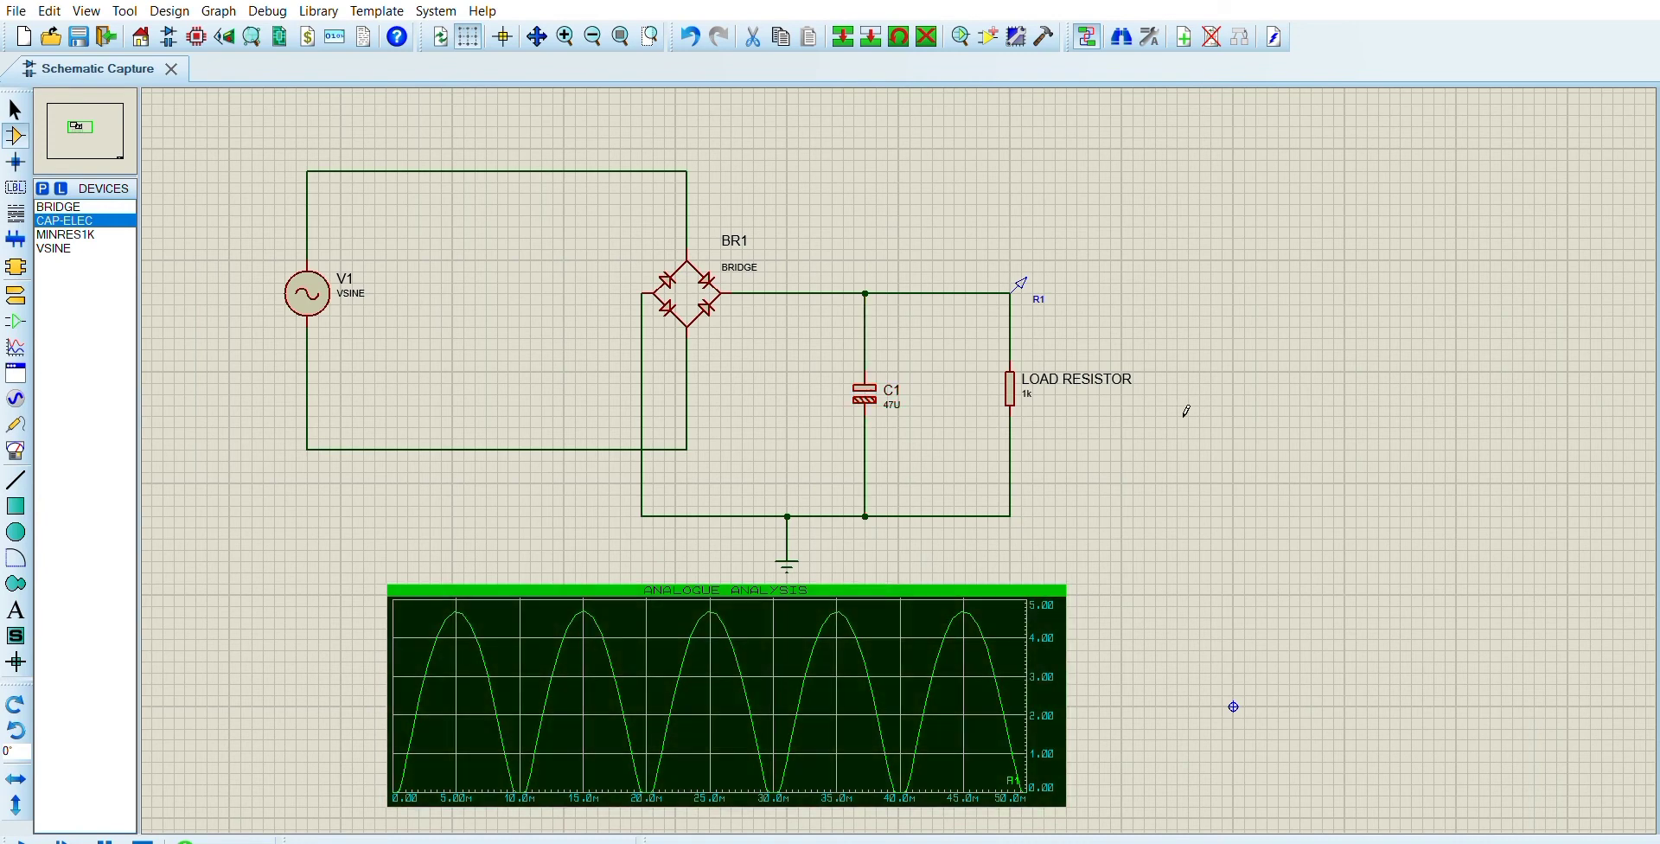
left_click(1182, 412)
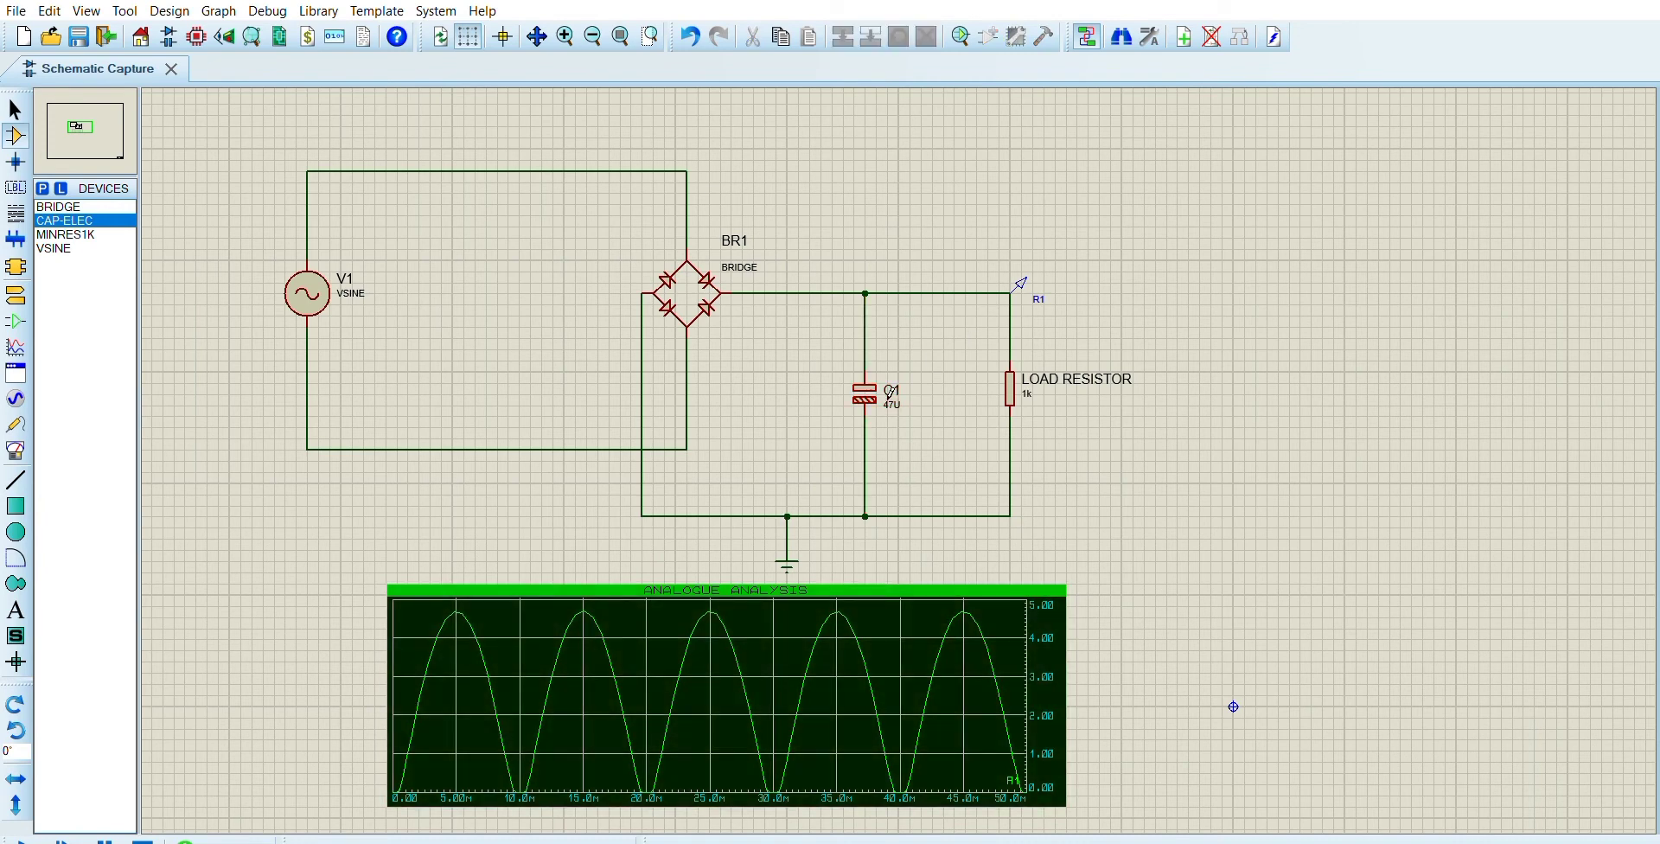
Step: Re-simulate the analogue graph and, in its enlarged view, place cursors on the ripple peak near 15m and the following trough near 23.5m
key("space")
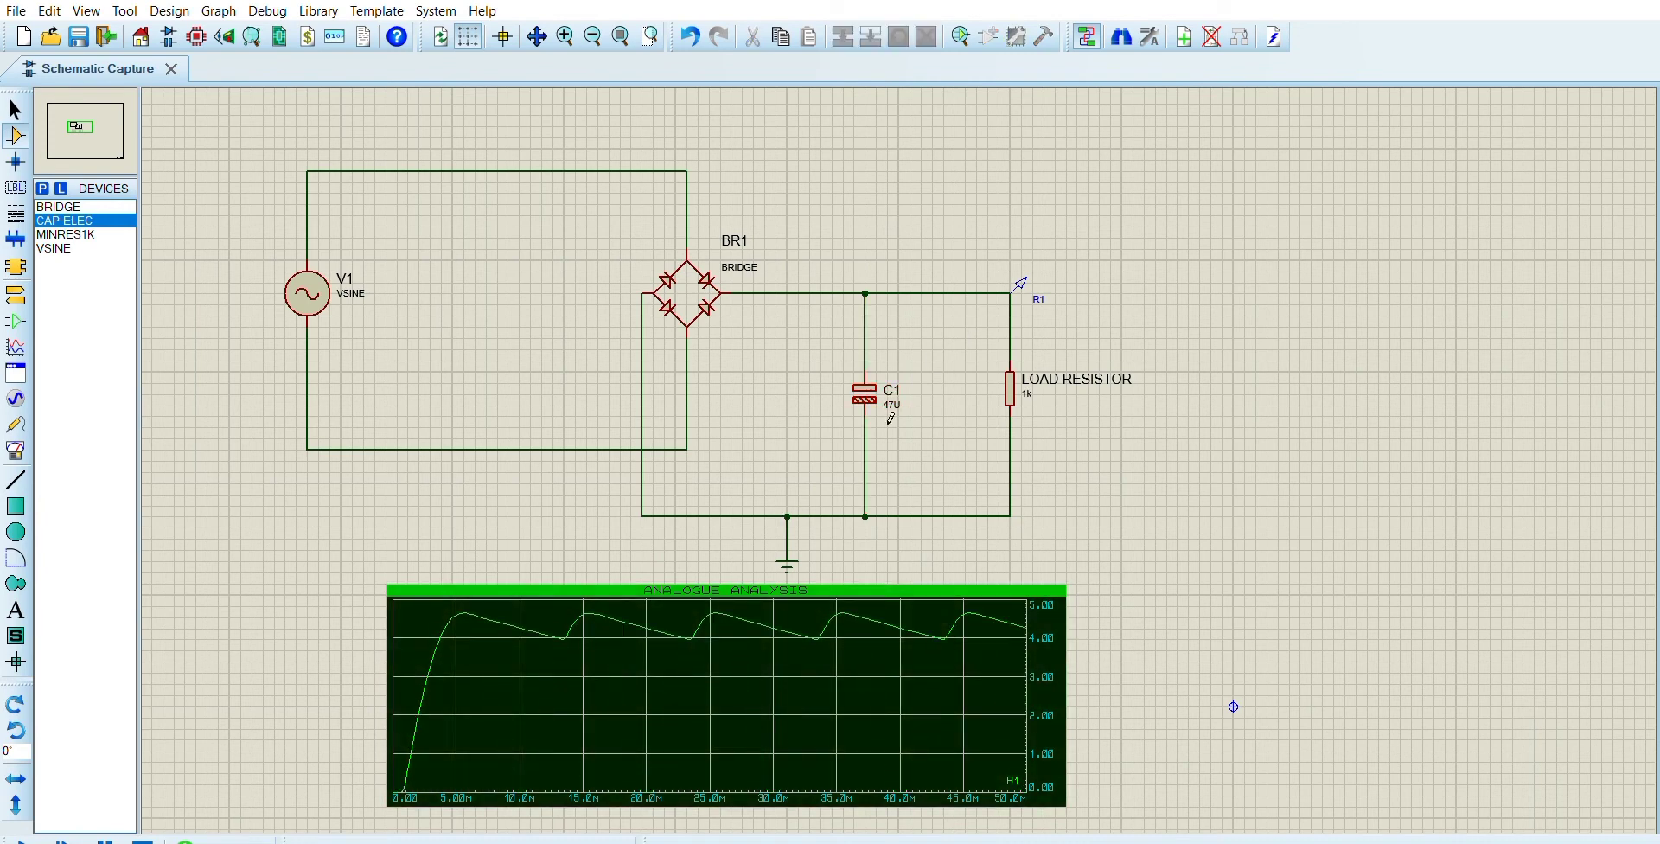
left_click(884, 588)
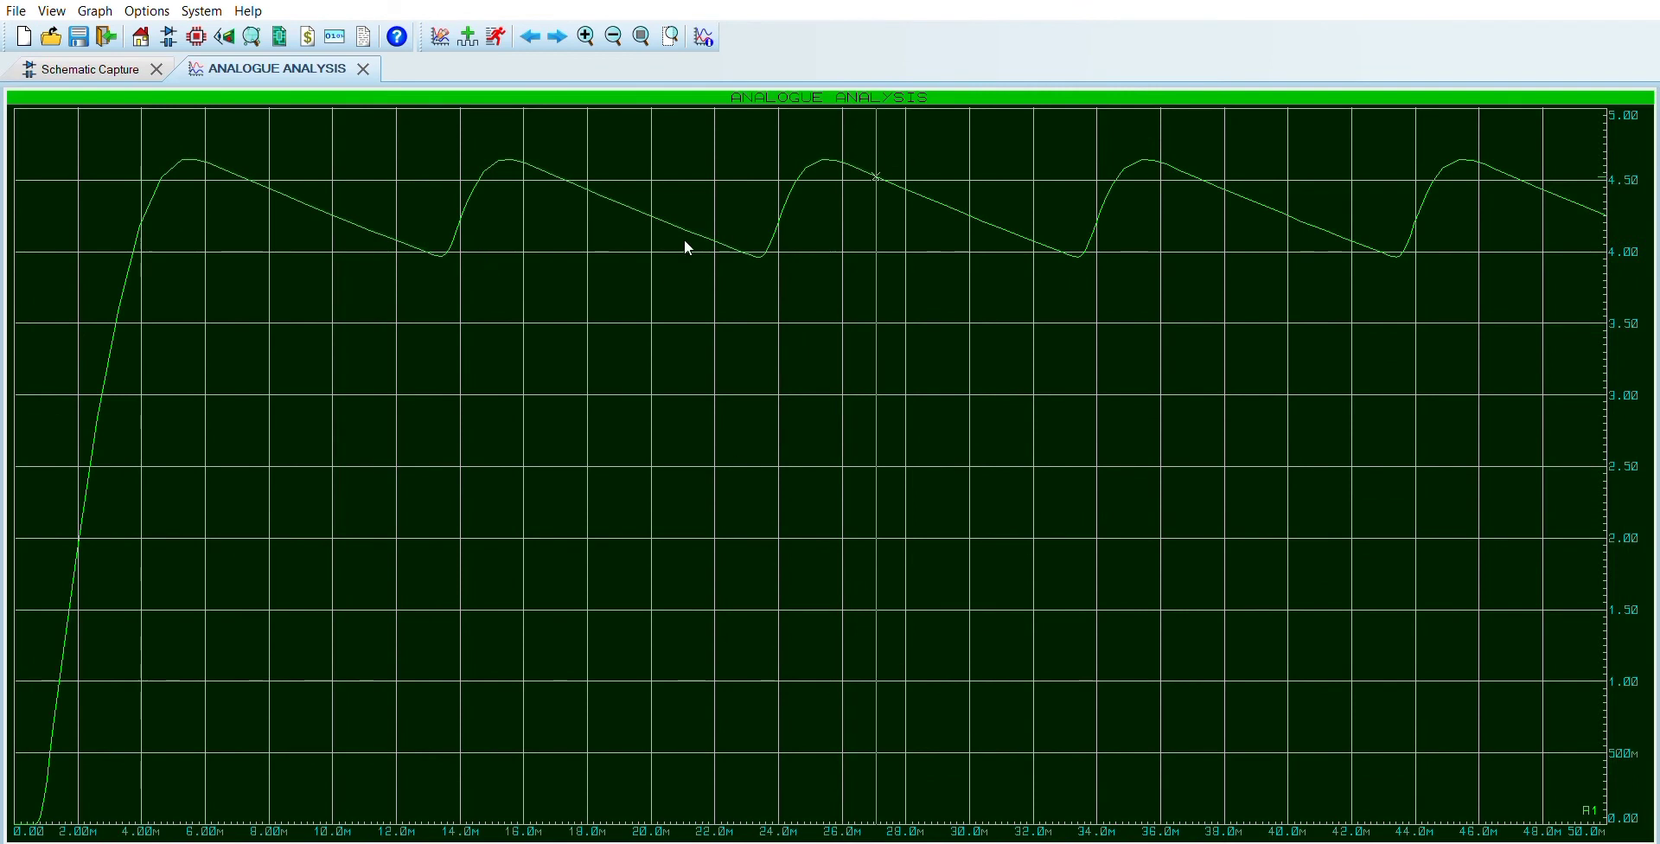
left_click(543, 241)
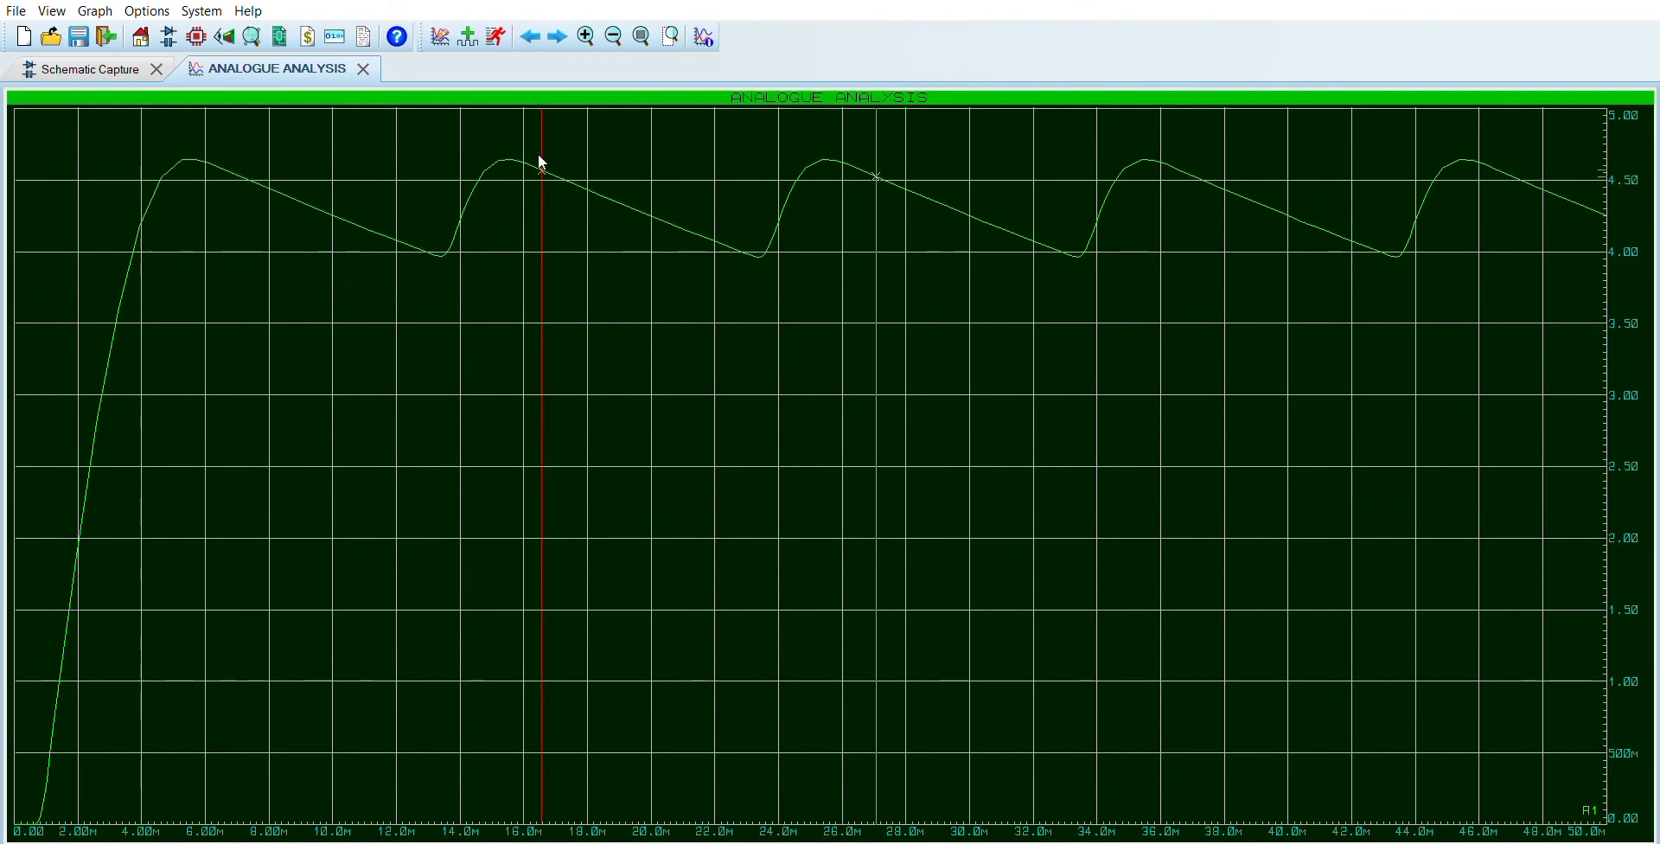
left_click_drag(546, 150, 502, 160)
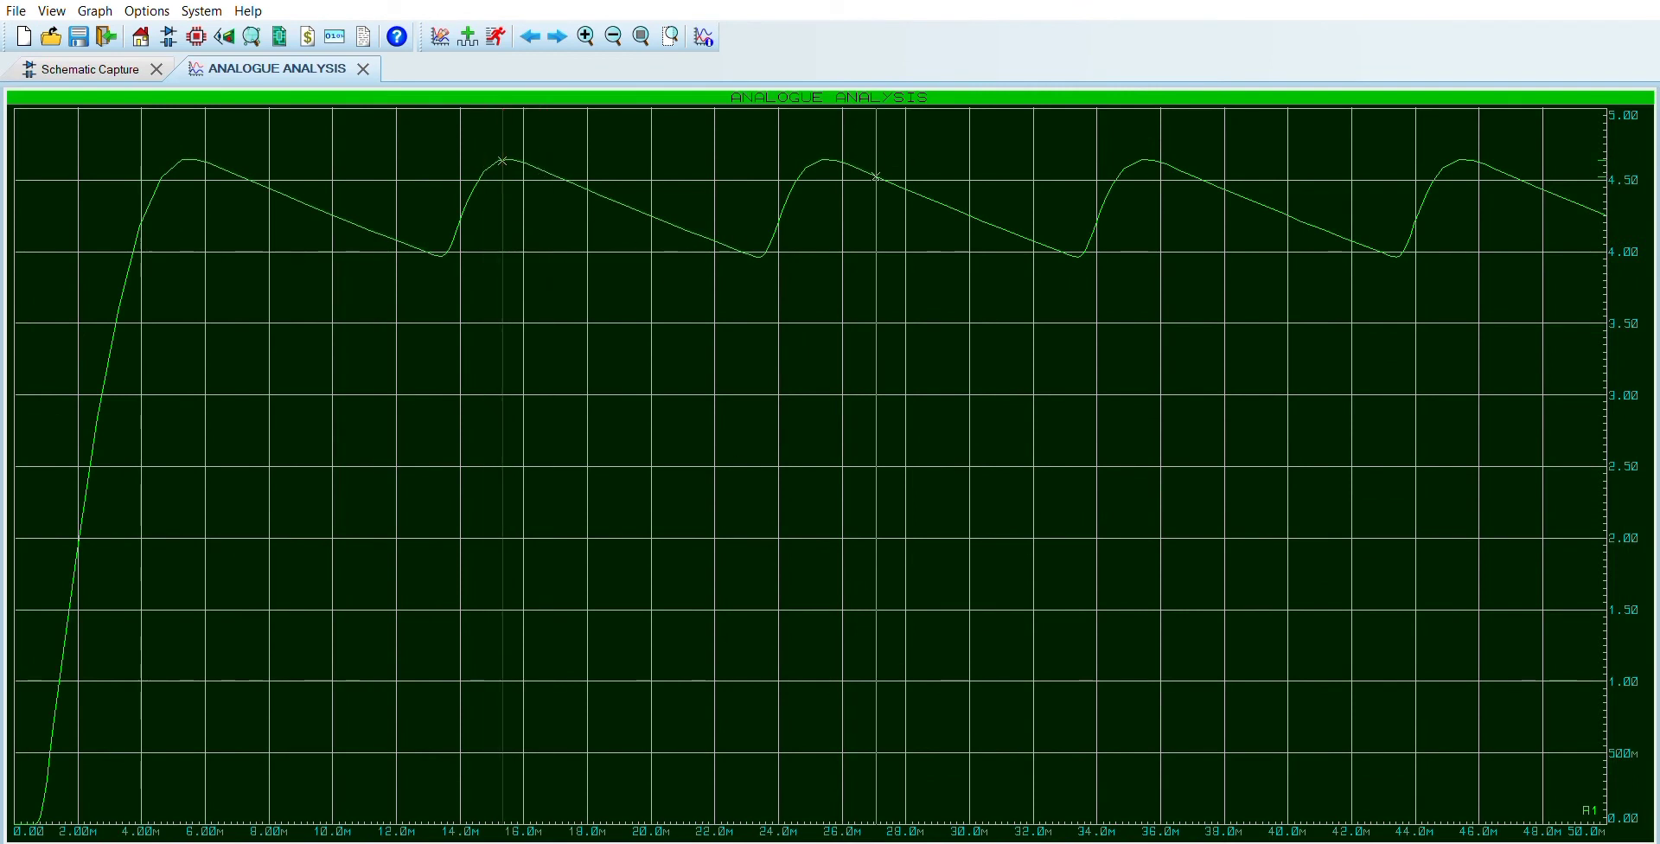
left_click_drag(877, 152, 761, 246)
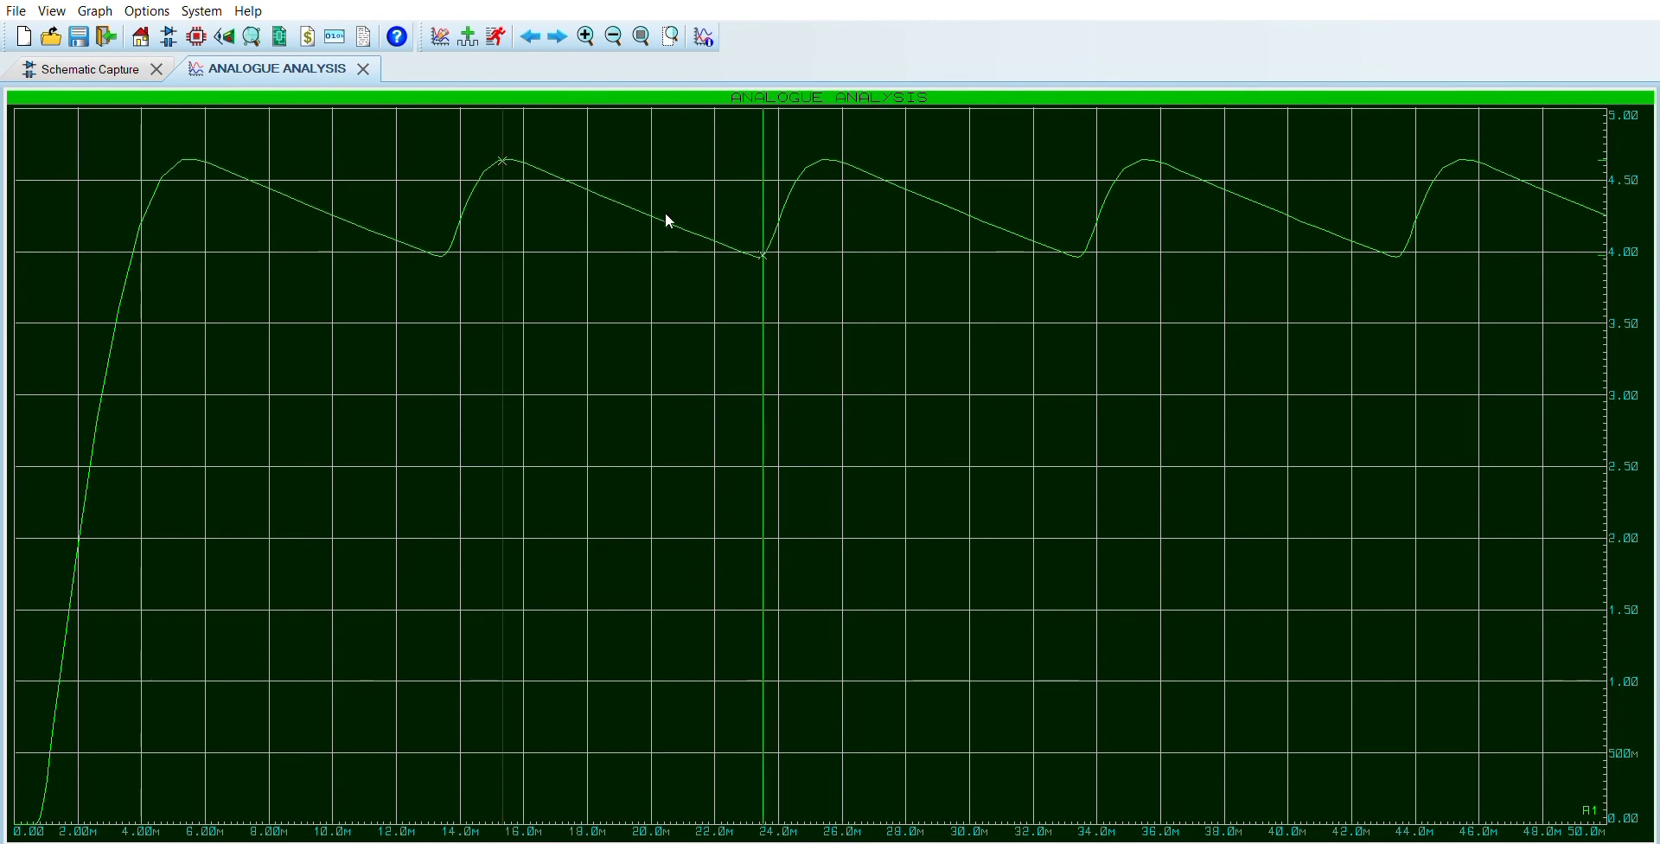
left_click(364, 69)
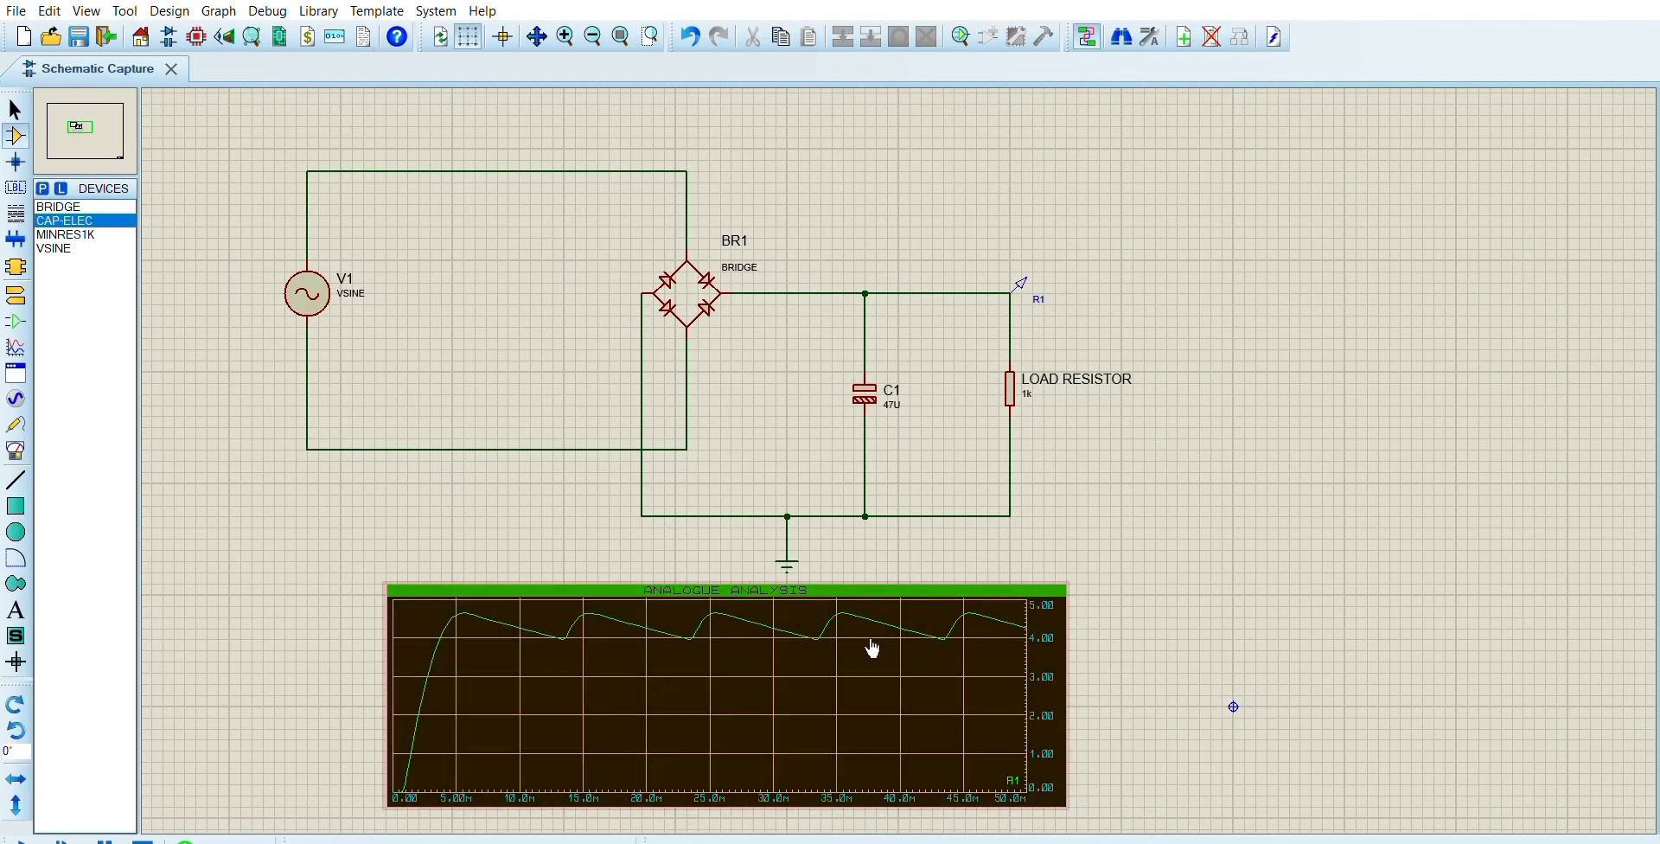
Step: Set the capacitance of C1 to 4700U and re-simulate the analogue graph
left_click(890, 388)
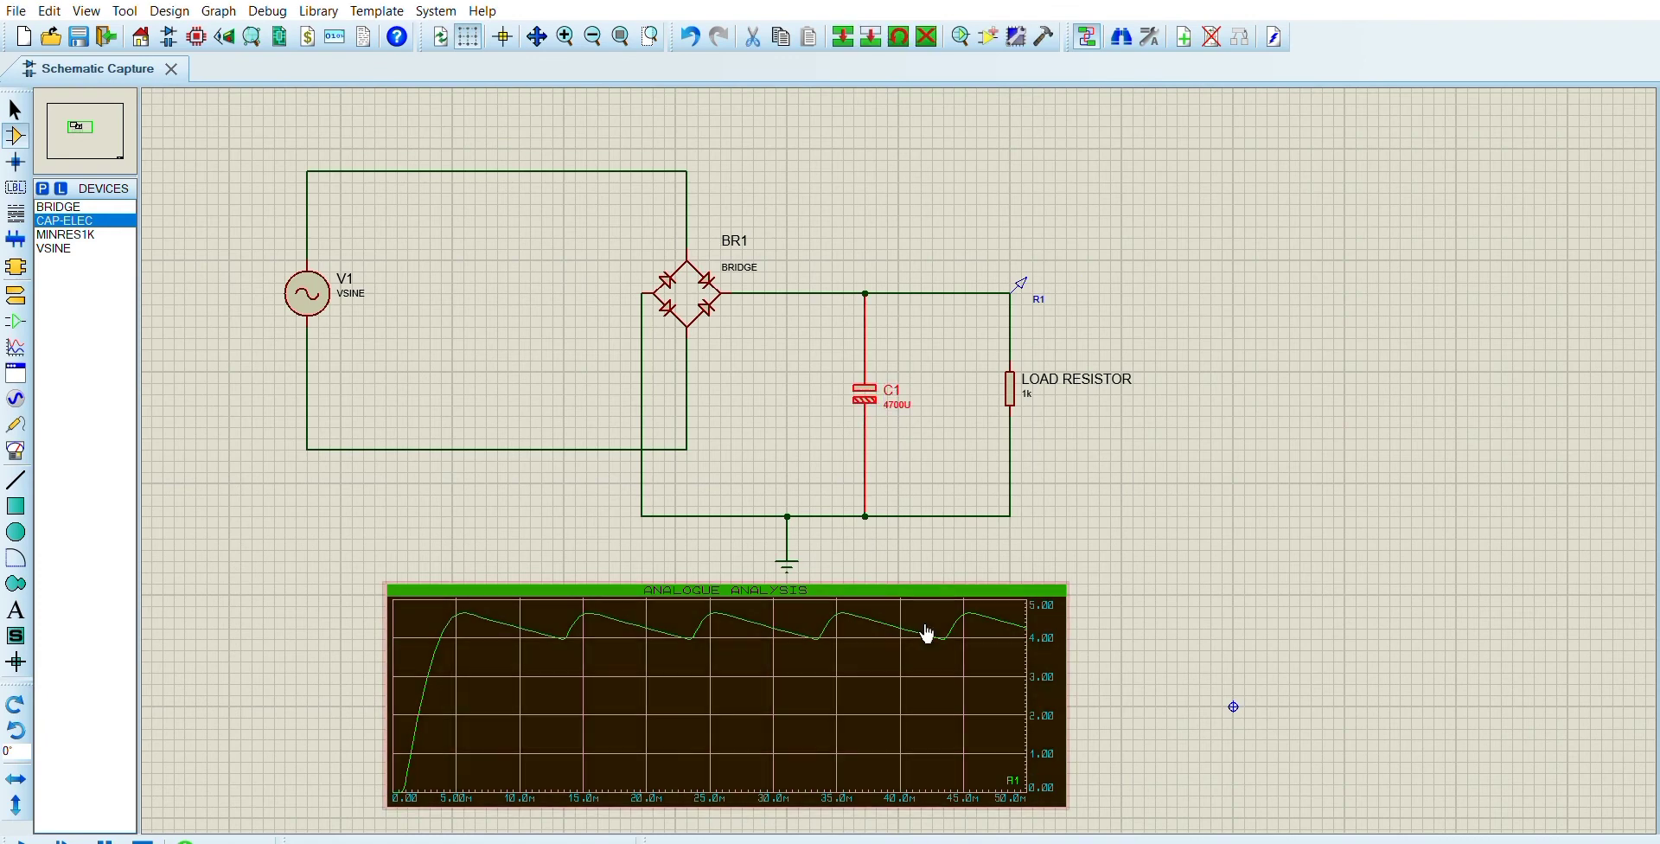
key("space")
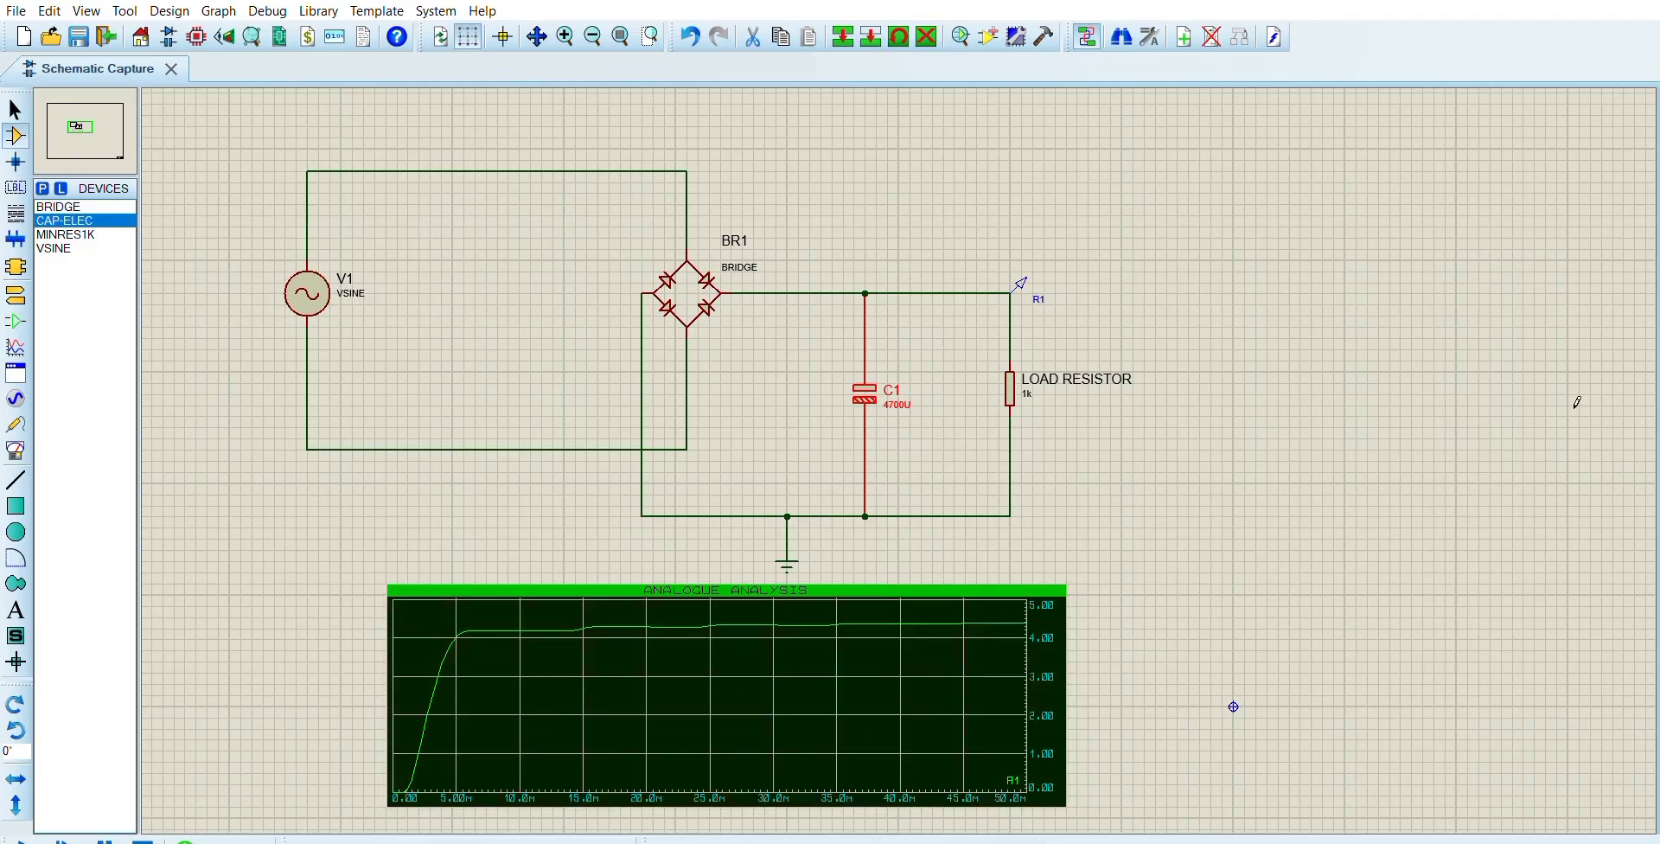